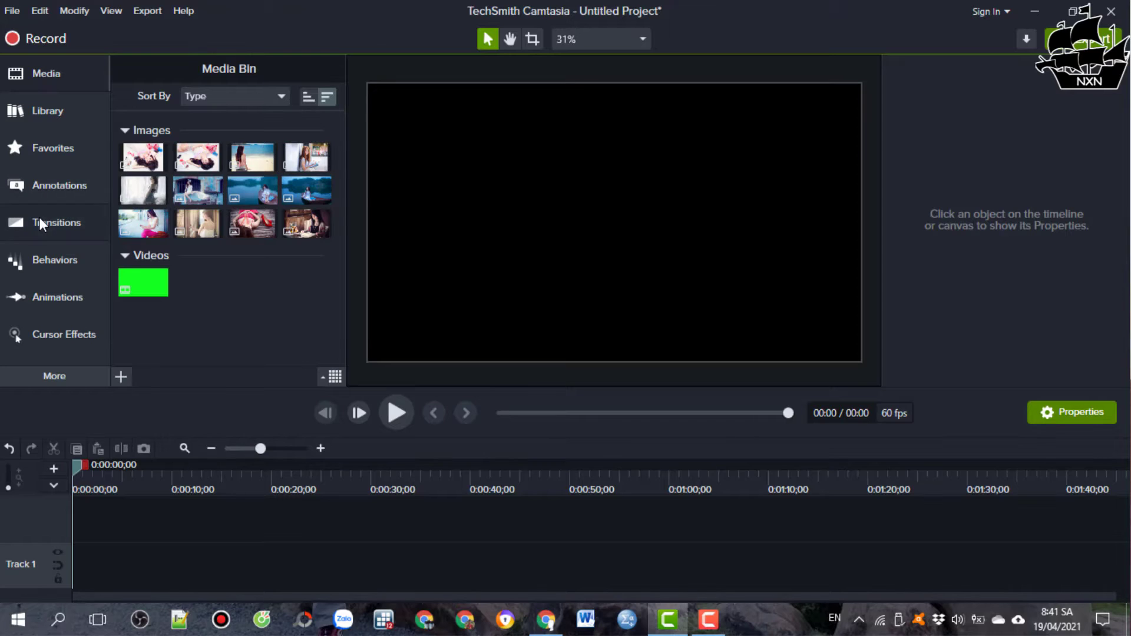
Add all twelve Media Bin photos in sequence to Track 1, then zoom the timeline out to show every clip
{"action": "left_click", "coordinate": [39, 218]}
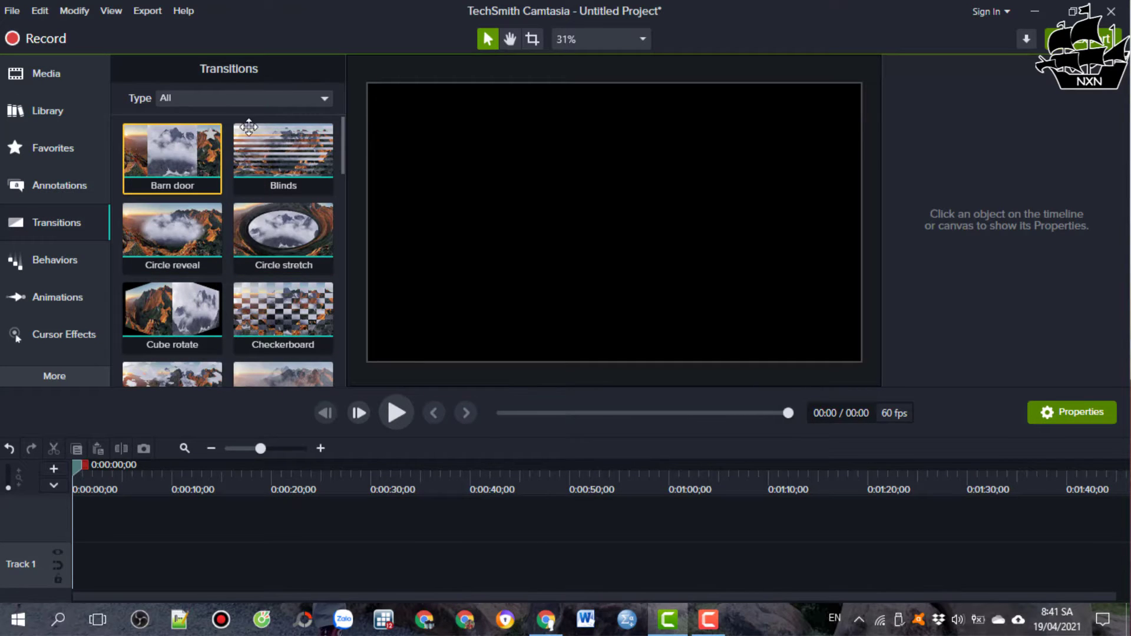
{"action": "left_click_drag", "start_coordinate": [341, 161], "coordinate": [360, 127]}
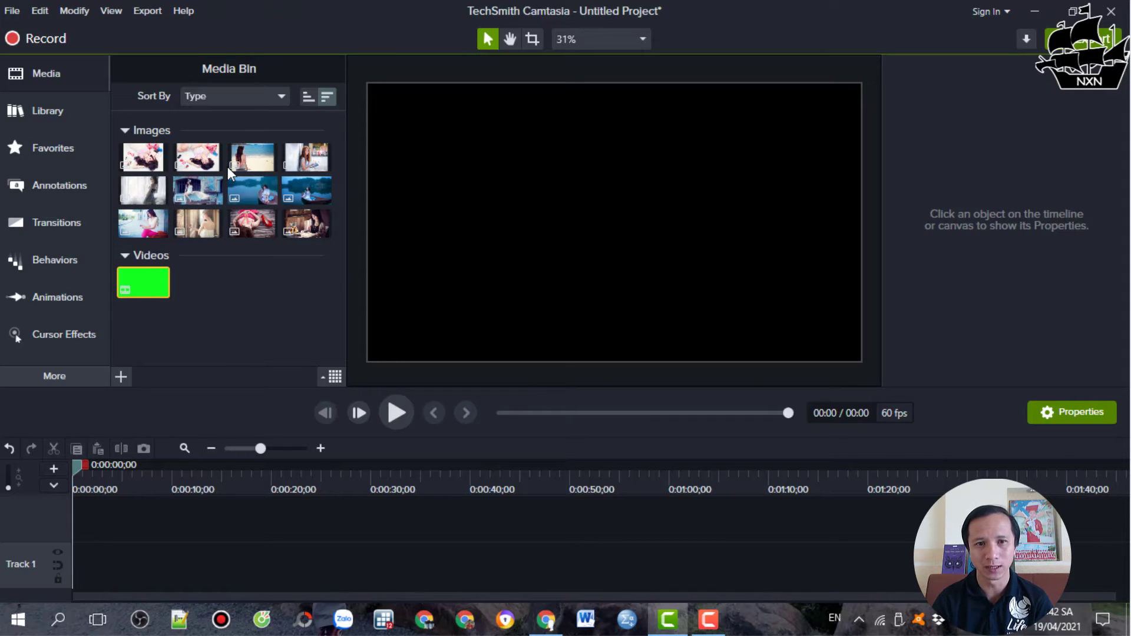
{"action": "left_click", "coordinate": [143, 156]}
{"action": "left_click", "coordinate": [307, 226], "text": "ctrl"}
{"action": "left_click_drag", "start_coordinate": [336, 243], "coordinate": [146, 156]}
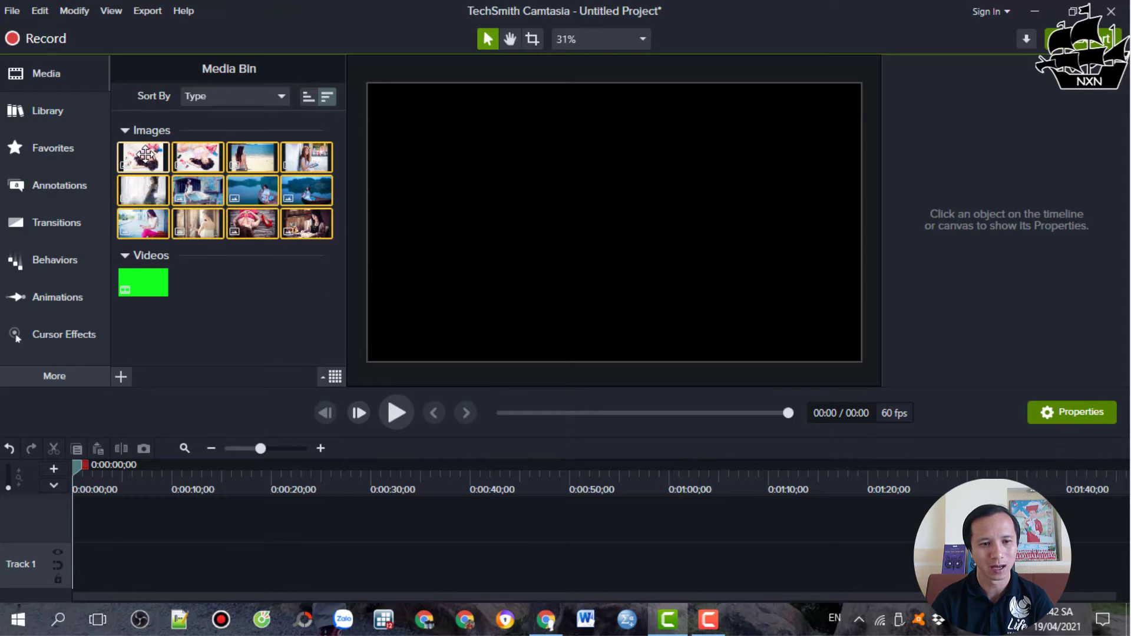
{"action": "right_click", "coordinate": [145, 155]}
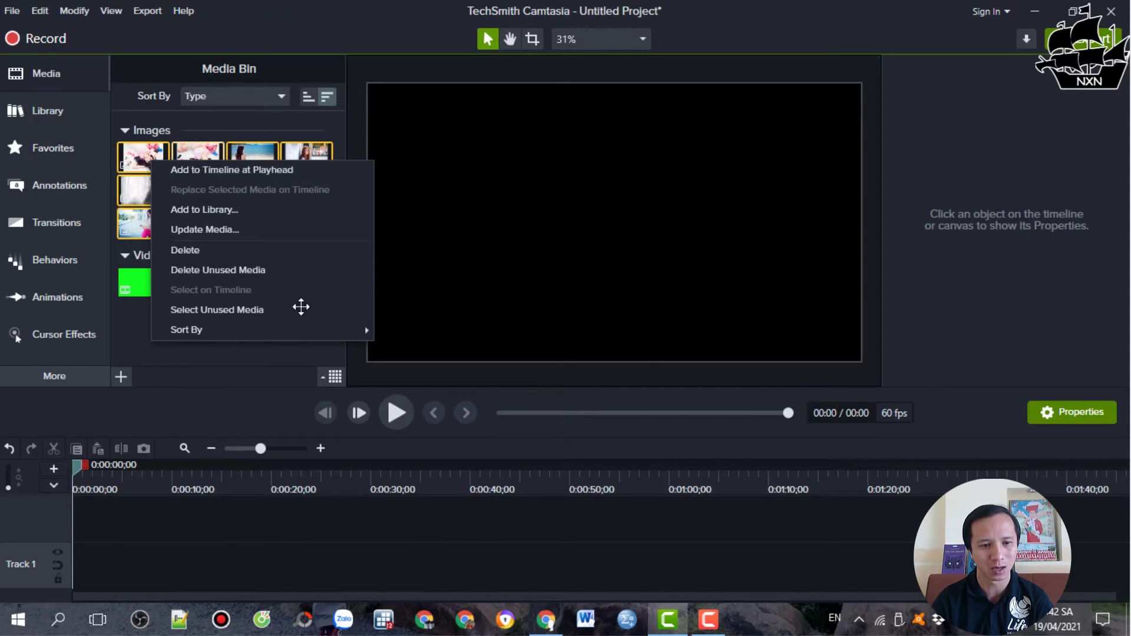
{"action": "left_click", "coordinate": [266, 171]}
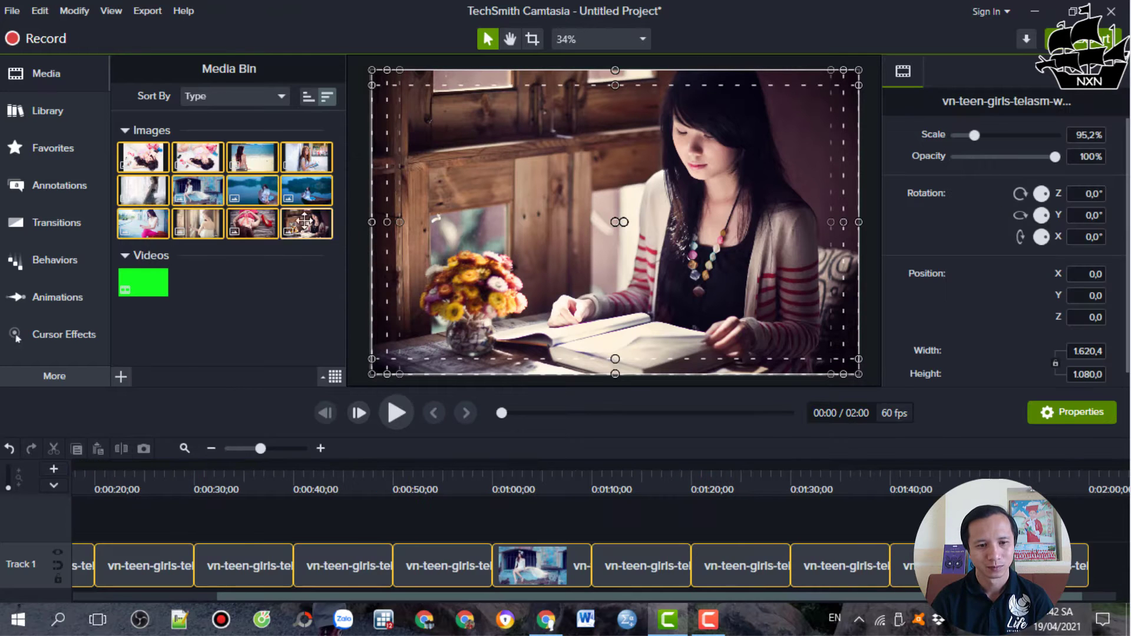
{"action": "left_click", "coordinate": [451, 516]}
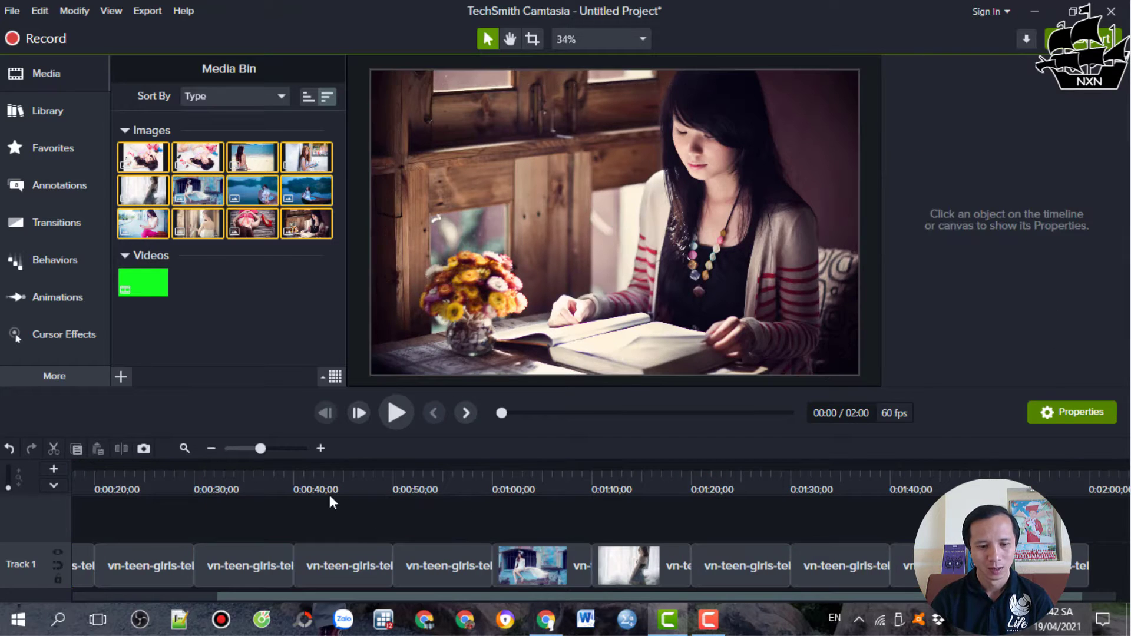
{"action": "left_click", "coordinate": [214, 451]}
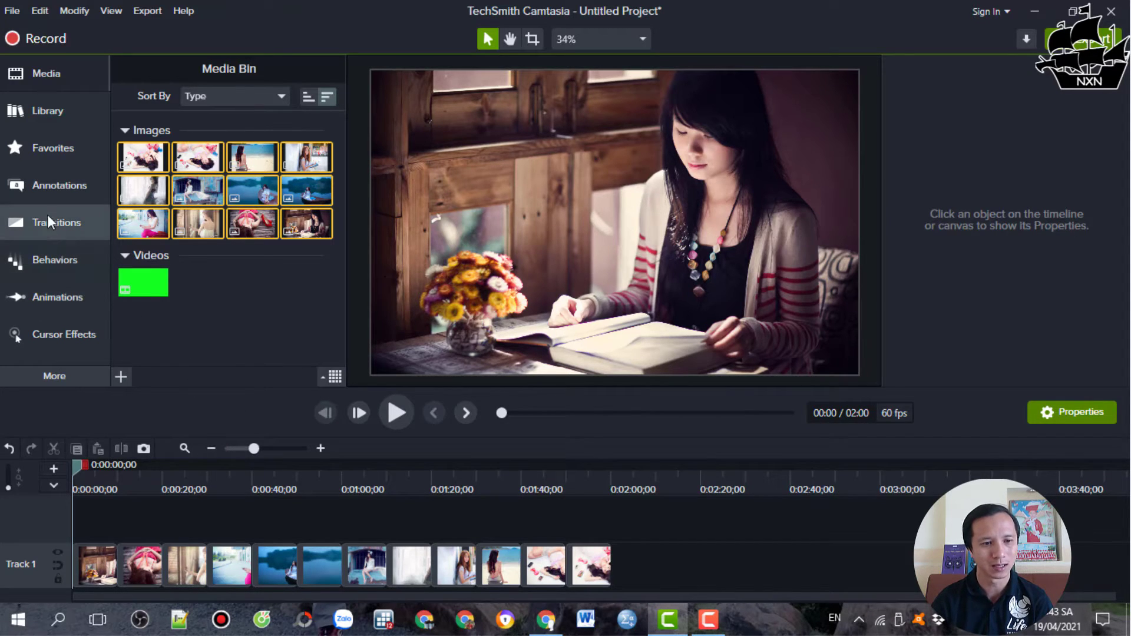
Open the Transitions gallery and browse effects such as Barn door, Blinds, Dissolve and Fade
{"action": "left_click", "coordinate": [65, 224]}
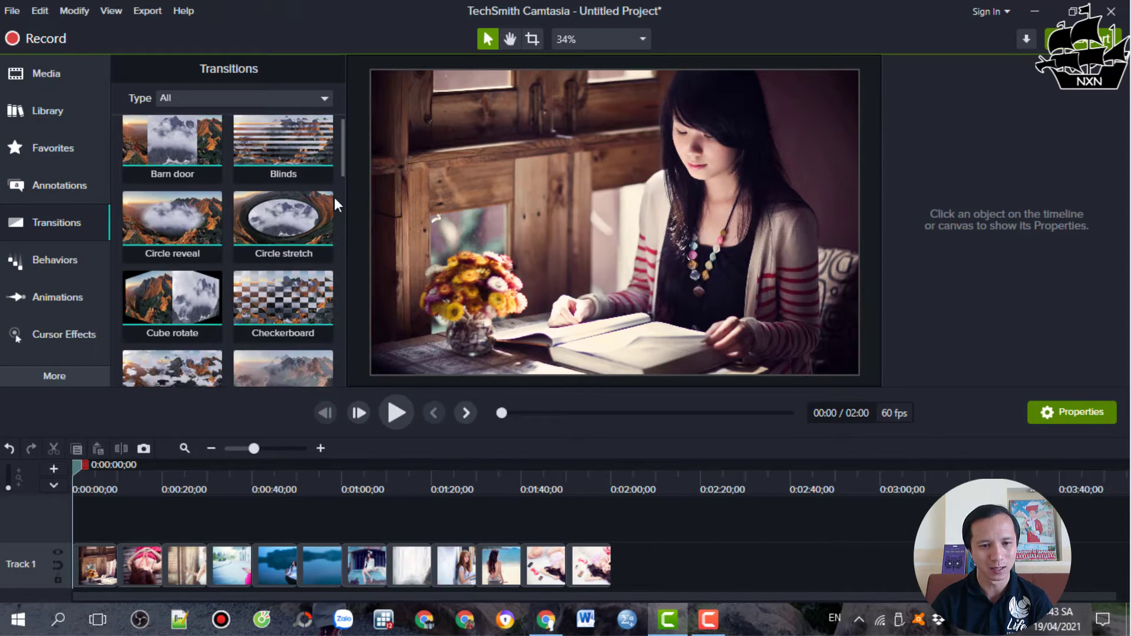
{"action": "scroll", "coordinate": [309, 324], "scroll_direction": "down", "scroll_amount": 2}
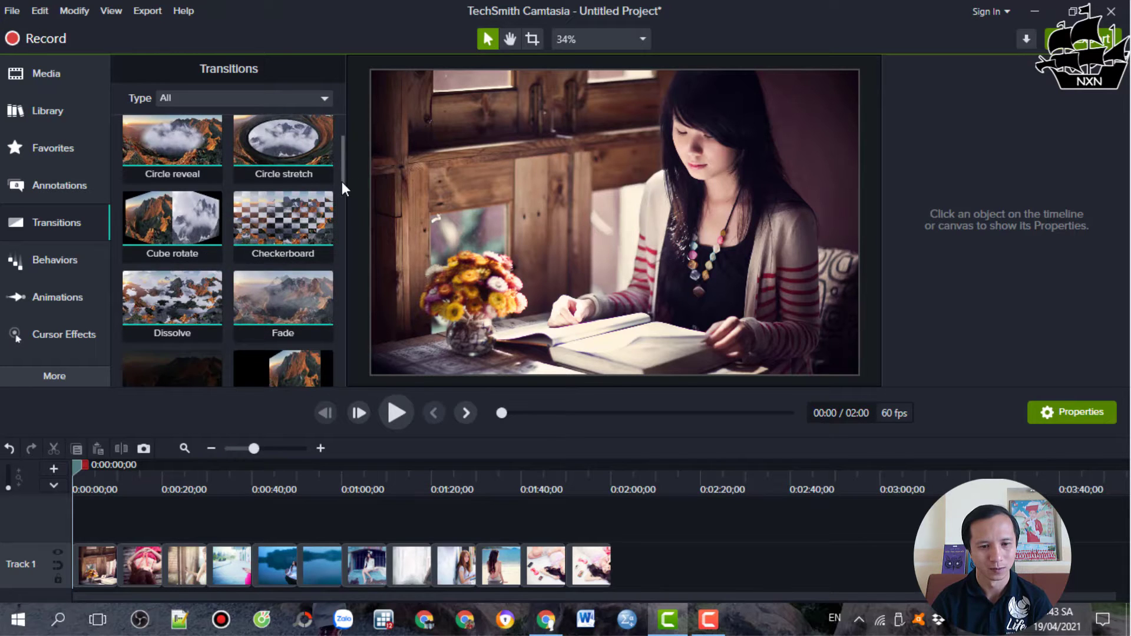
{"action": "scroll", "coordinate": [342, 182], "scroll_direction": "up", "scroll_amount": 2}
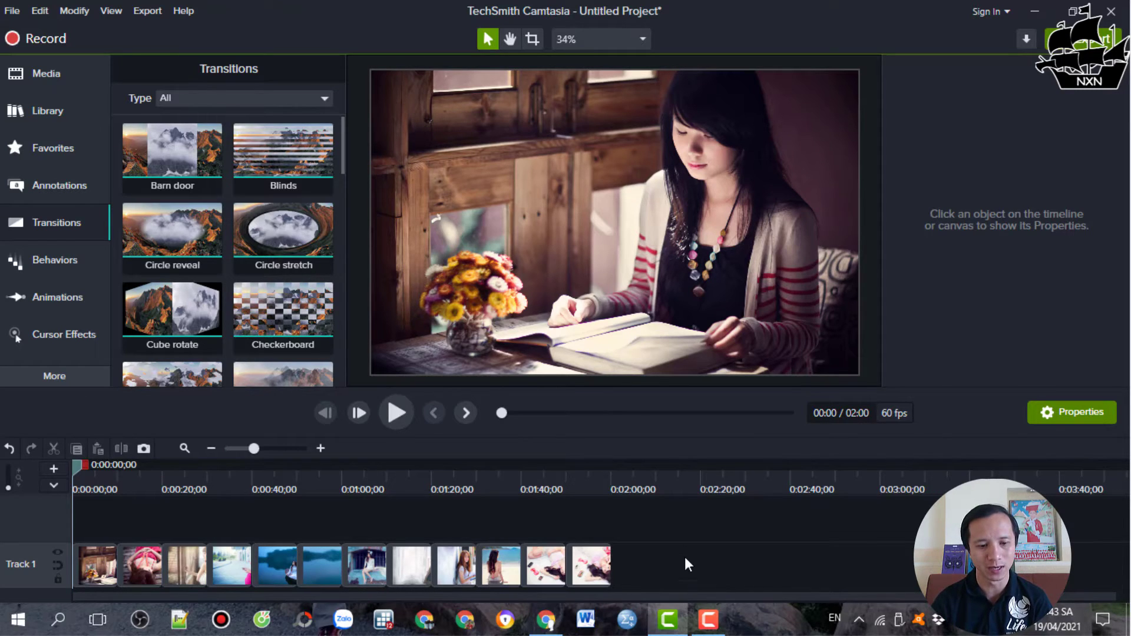
{"action": "left_click_drag", "start_coordinate": [664, 575], "coordinate": [89, 532]}
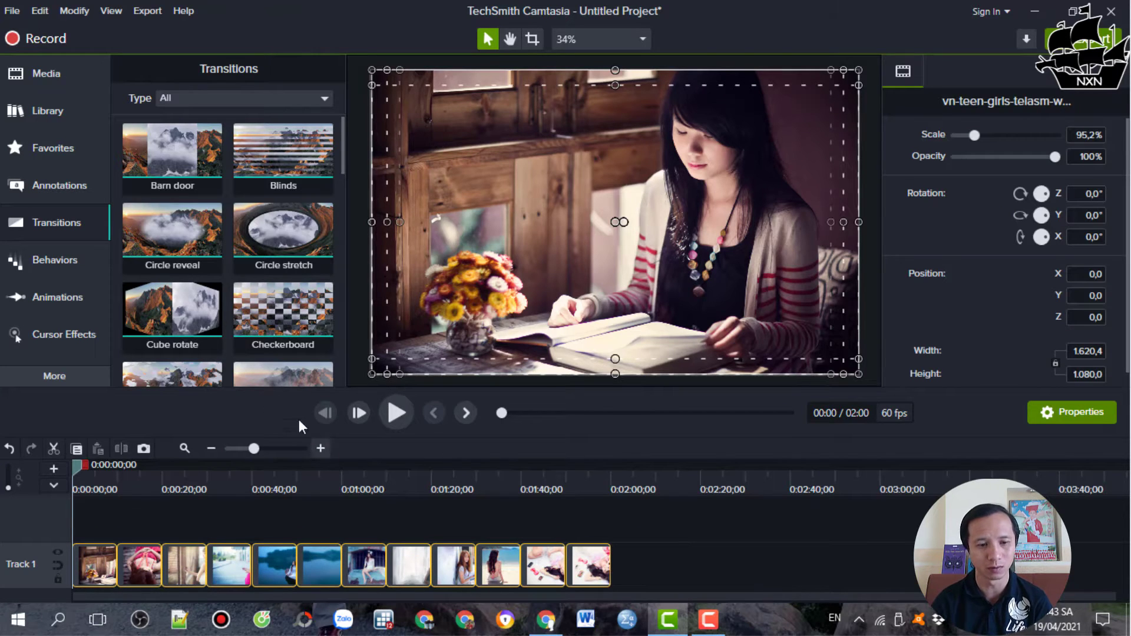
{"action": "left_click_drag", "start_coordinate": [163, 261], "coordinate": [197, 572]}
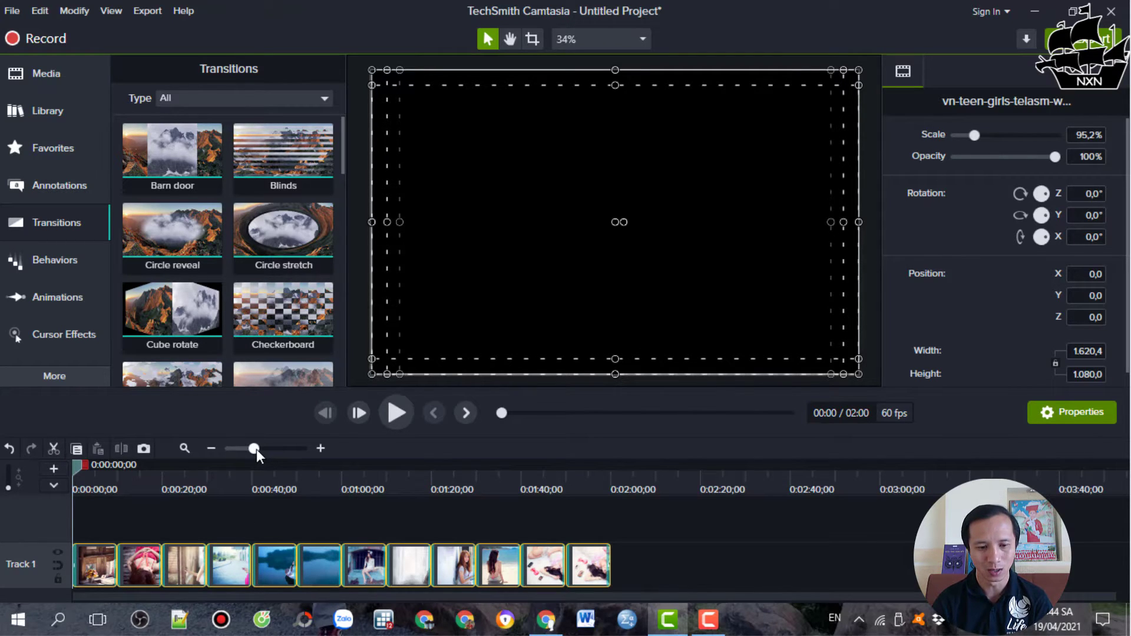
{"action": "left_click_drag", "start_coordinate": [257, 449], "coordinate": [260, 448]}
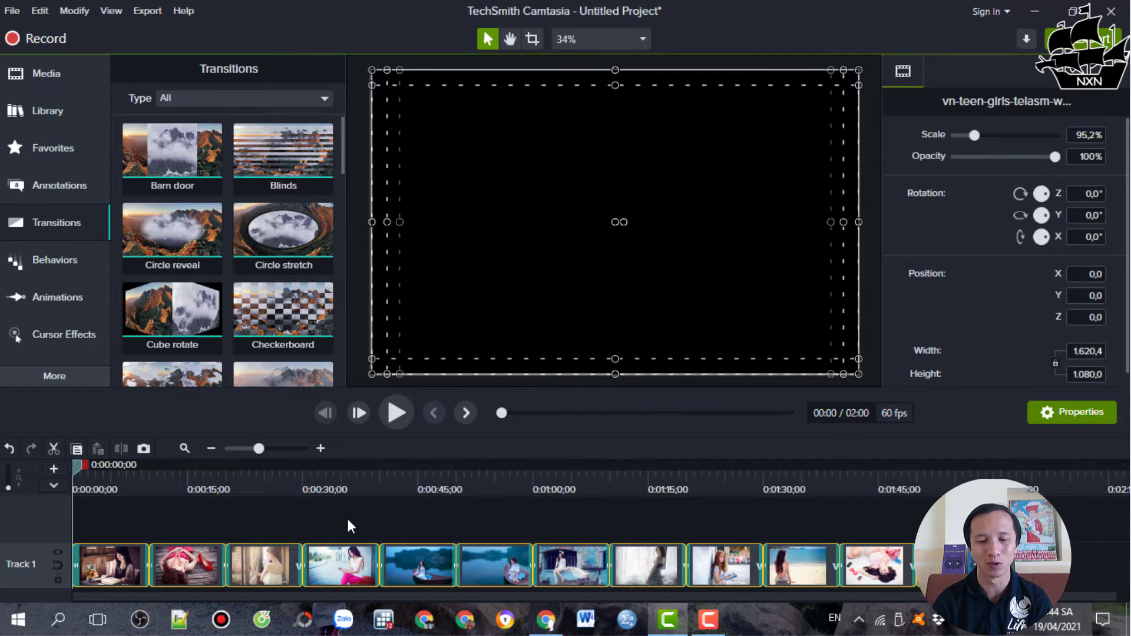
{"action": "left_click", "coordinate": [16, 454]}
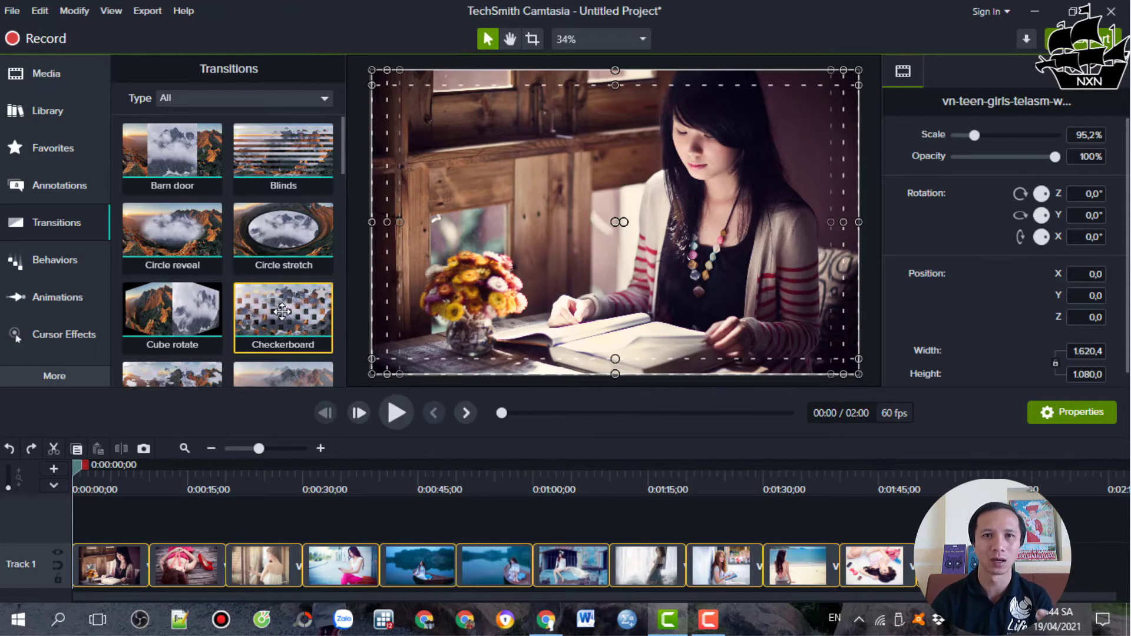
Place Circle reveal, Circle stretch and Cube rotate at the joins between photos 1–4
{"action": "left_click_drag", "start_coordinate": [183, 233], "coordinate": [209, 513]}
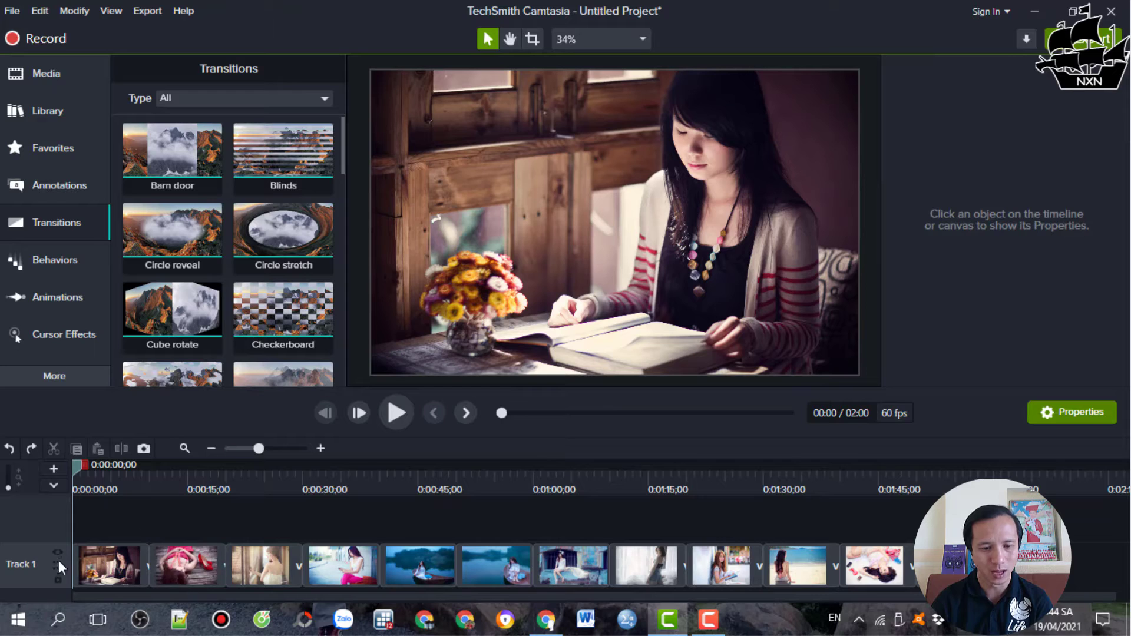
{"action": "left_click_drag", "start_coordinate": [172, 292], "coordinate": [149, 568]}
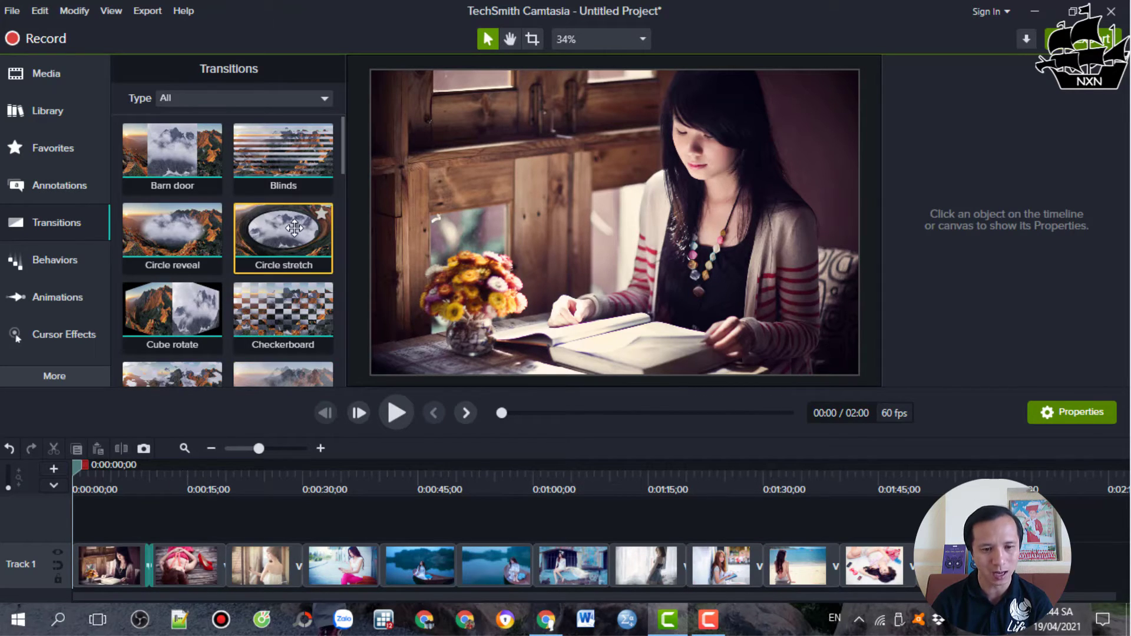
{"action": "left_click_drag", "start_coordinate": [294, 229], "coordinate": [297, 567]}
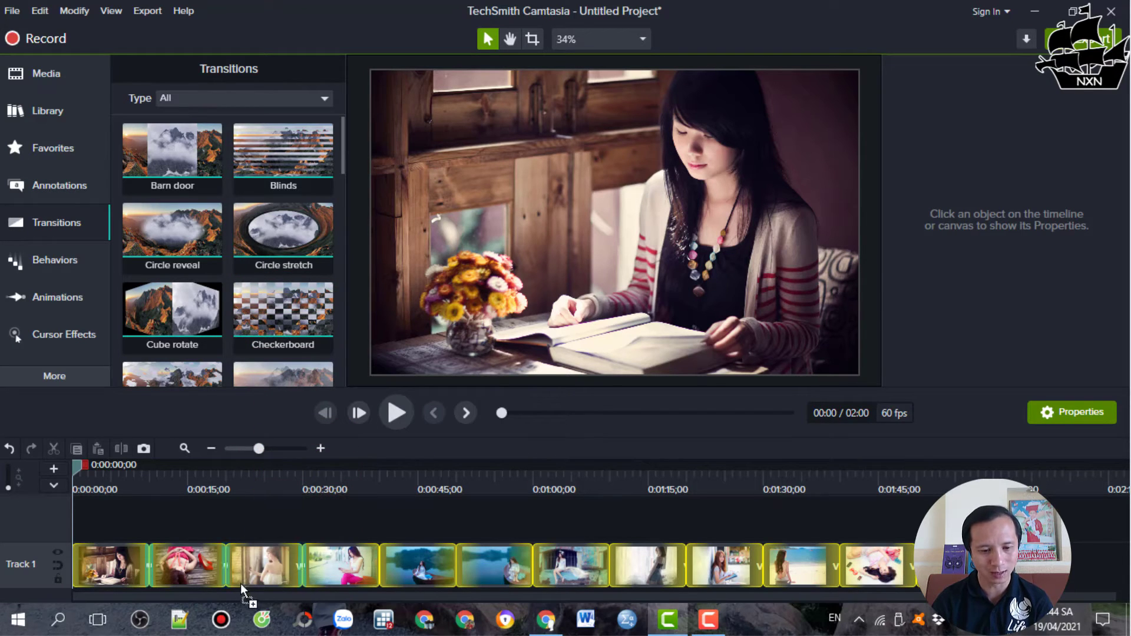
{"action": "left_click_drag", "start_coordinate": [231, 580], "coordinate": [231, 580]}
{"action": "left_click_drag", "start_coordinate": [172, 313], "coordinate": [309, 569]}
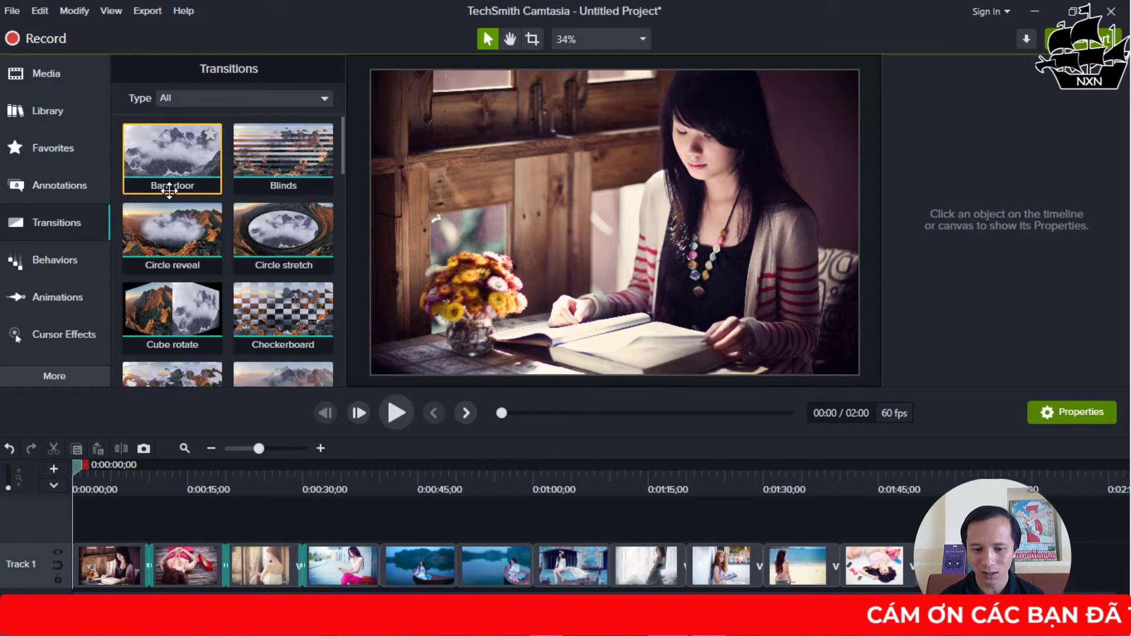
Add Checkerboard, Fade and Dissolve at the remaining photo joins, then open the Behaviors gallery
{"action": "left_click_drag", "start_coordinate": [277, 318], "coordinate": [149, 566]}
{"action": "scroll", "coordinate": [283, 312], "scroll_direction": "down", "scroll_amount": 1}
{"action": "mouse_move", "coordinate": [172, 313]}
{"action": "left_mouse_down"}
{"action": "mouse_move", "coordinate": [766, 488]}
{"action": "mouse_move", "coordinate": [766, 566]}
{"action": "mouse_move", "coordinate": [172, 312]}
{"action": "mouse_move", "coordinate": [770, 492]}
{"action": "mouse_move", "coordinate": [819, 558]}
{"action": "left_mouse_up"}
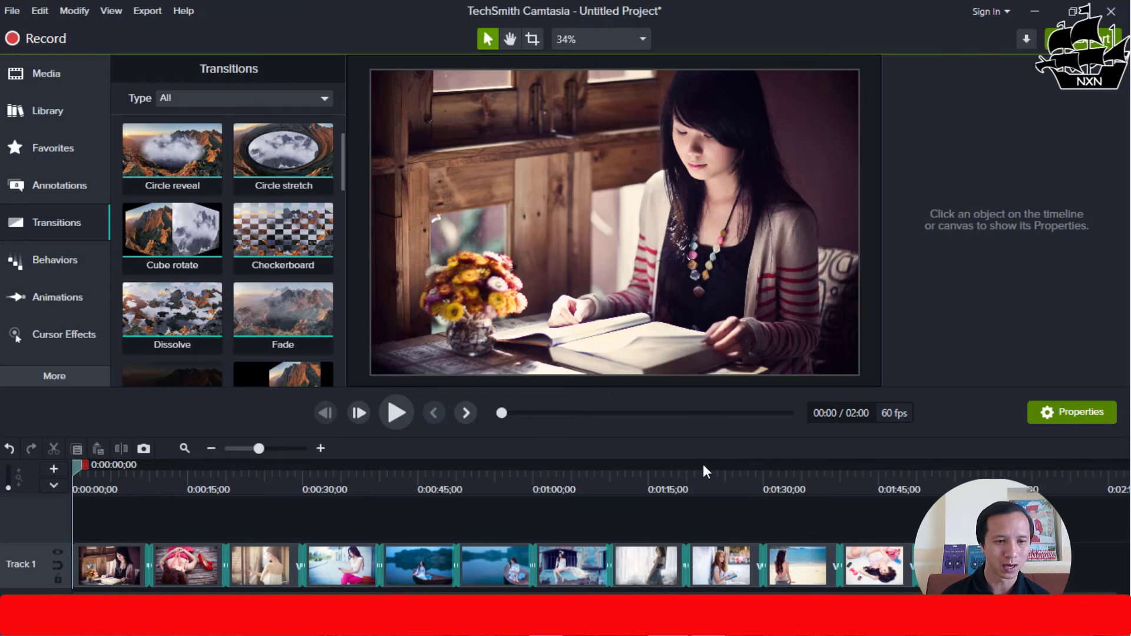
{"action": "left_click", "coordinate": [36, 259]}
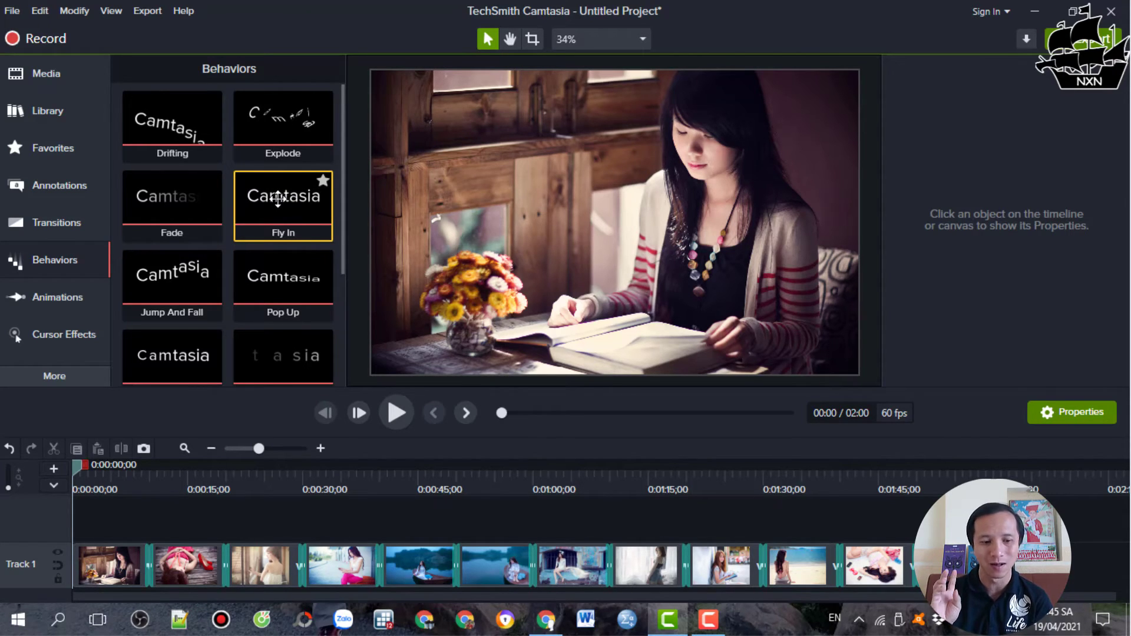
{"action": "mouse_move", "coordinate": [76, 464]}
{"action": "left_mouse_down"}
{"action": "mouse_move", "coordinate": [83, 470]}
{"action": "mouse_move", "coordinate": [69, 464]}
{"action": "left_mouse_up"}
{"action": "left_click", "coordinate": [93, 572]}
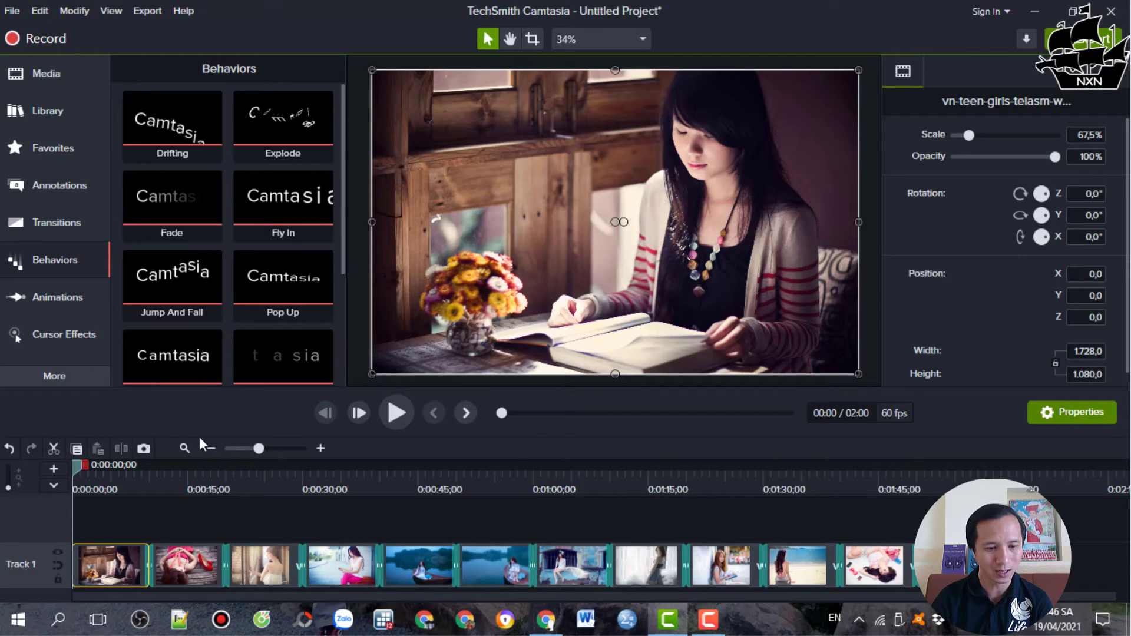
{"action": "left_click_drag", "start_coordinate": [299, 196], "coordinate": [96, 567]}
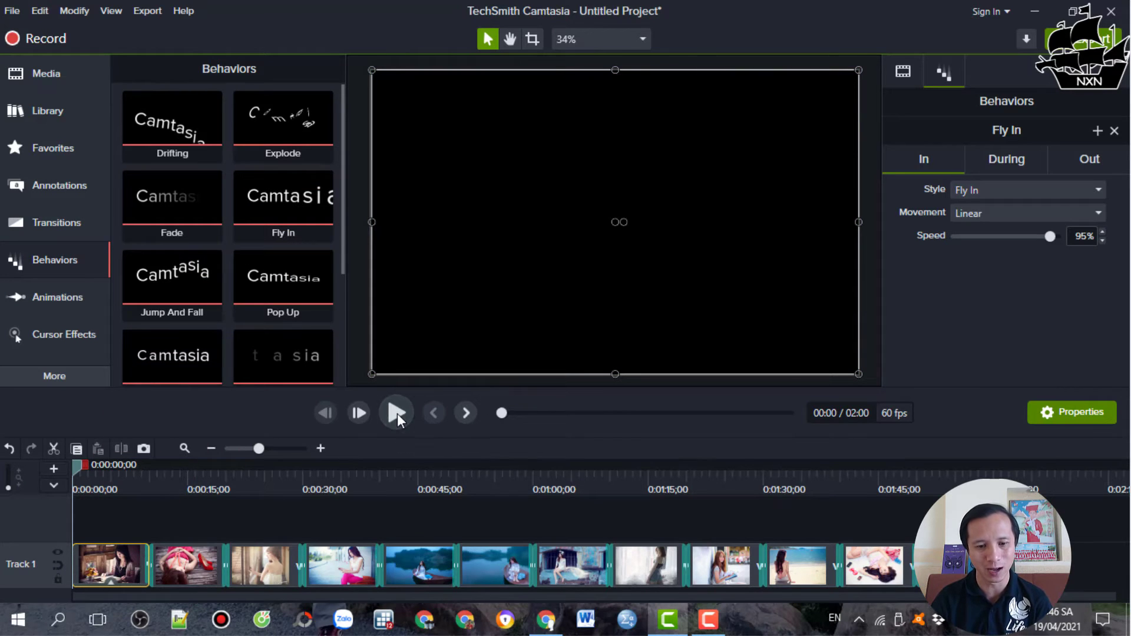
{"action": "left_click", "coordinate": [397, 413]}
{"action": "left_click", "coordinate": [397, 413]}
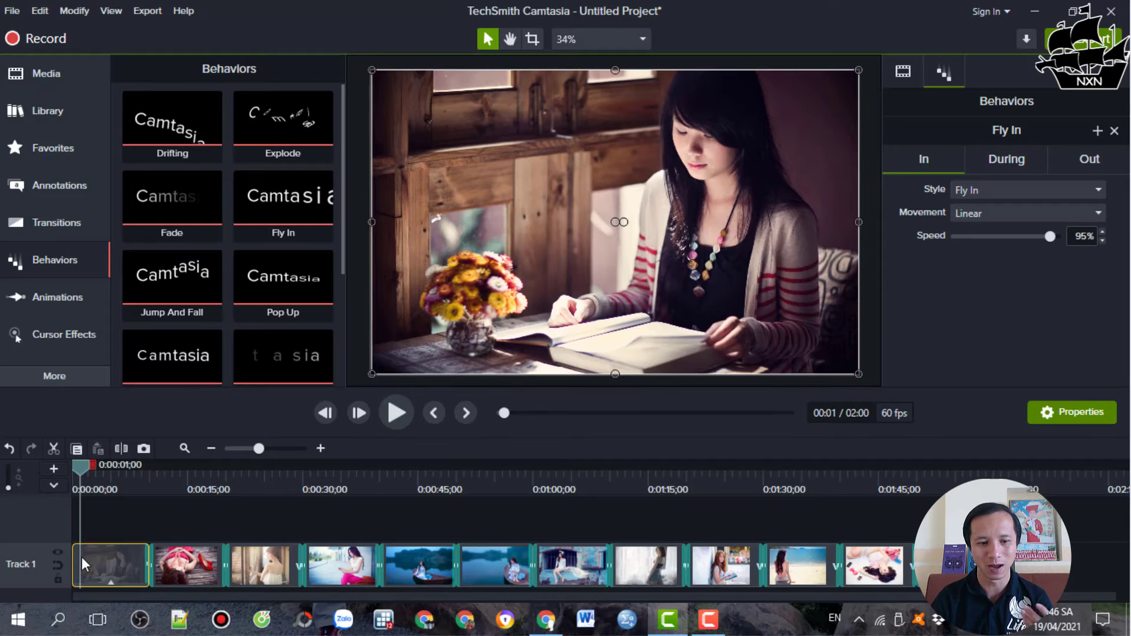
{"action": "key", "text": "ctrl+Home"}
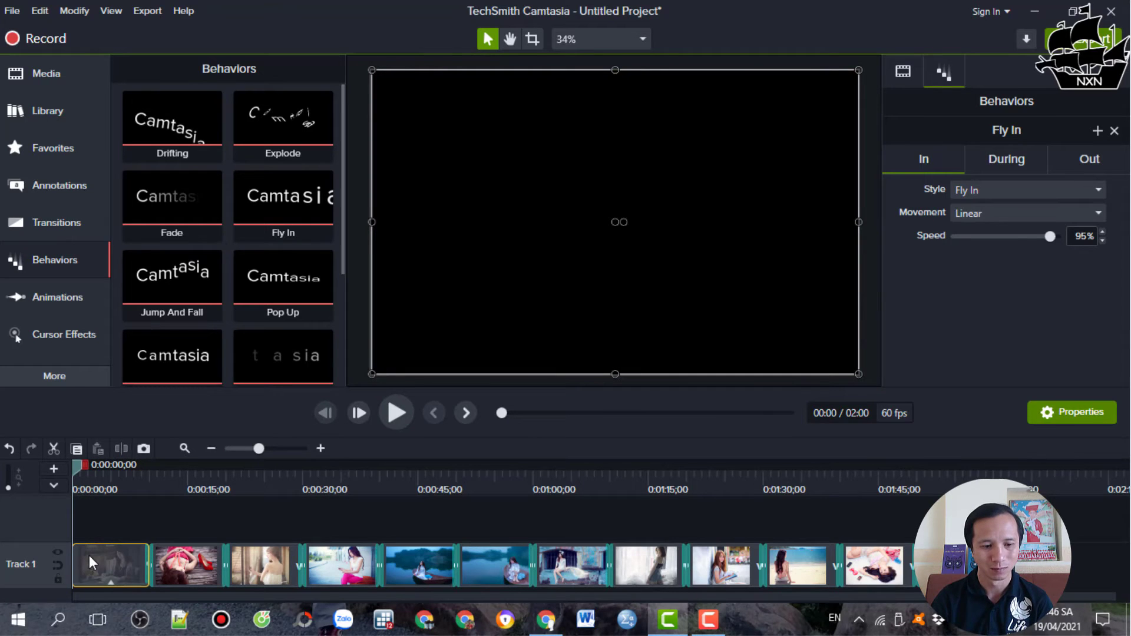
{"action": "left_click", "coordinate": [393, 413]}
{"action": "left_click", "coordinate": [391, 413]}
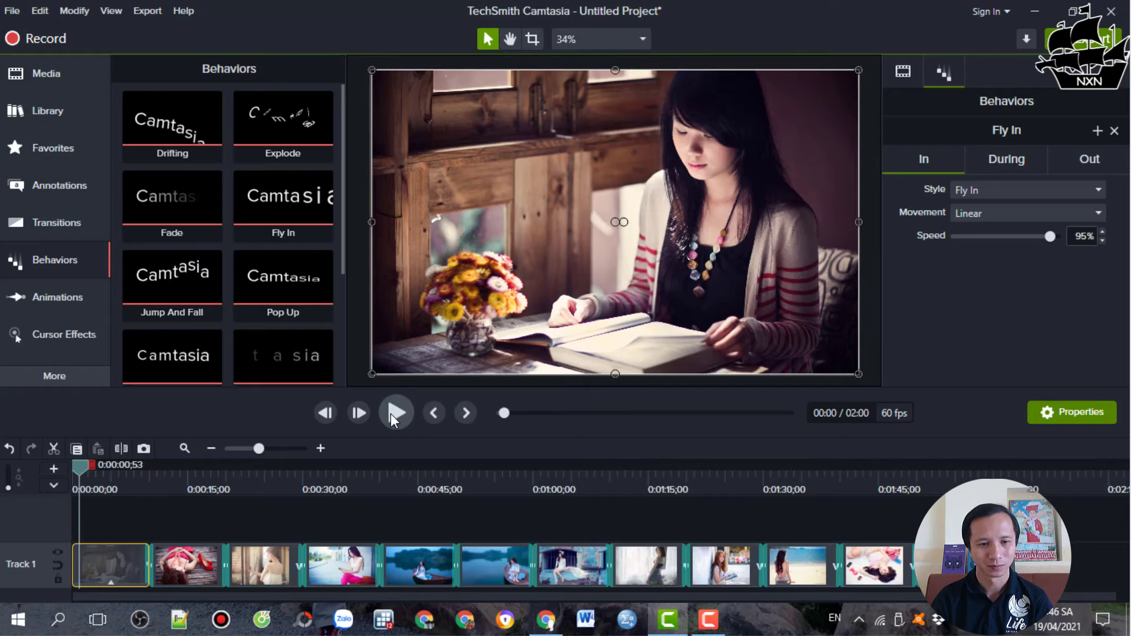
{"action": "left_click", "coordinate": [391, 414]}
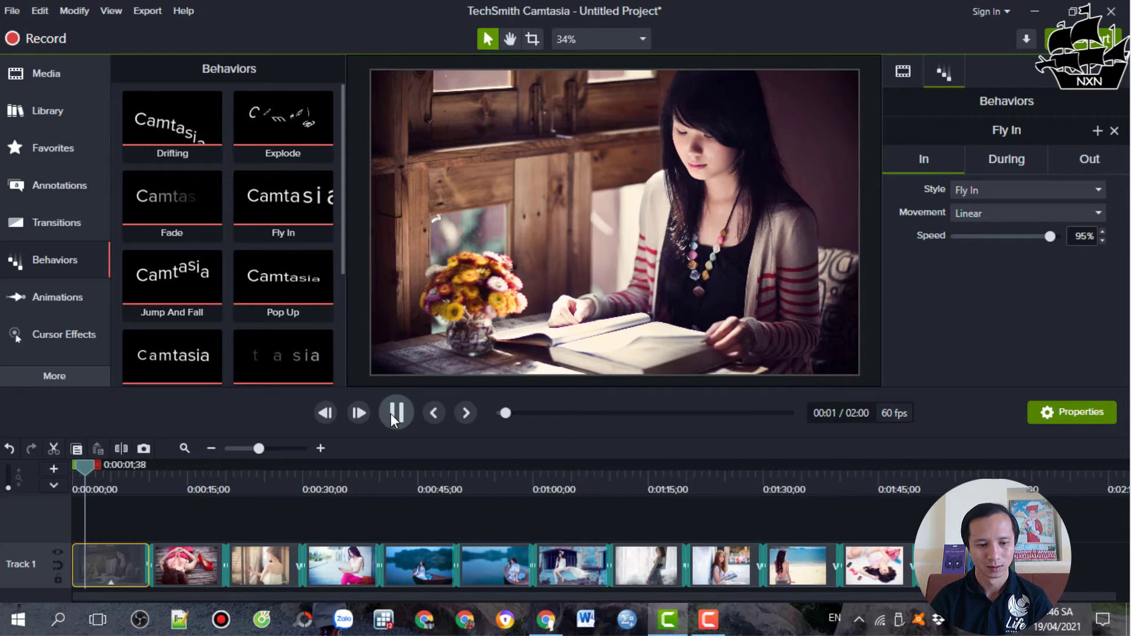
{"action": "left_click", "coordinate": [390, 413]}
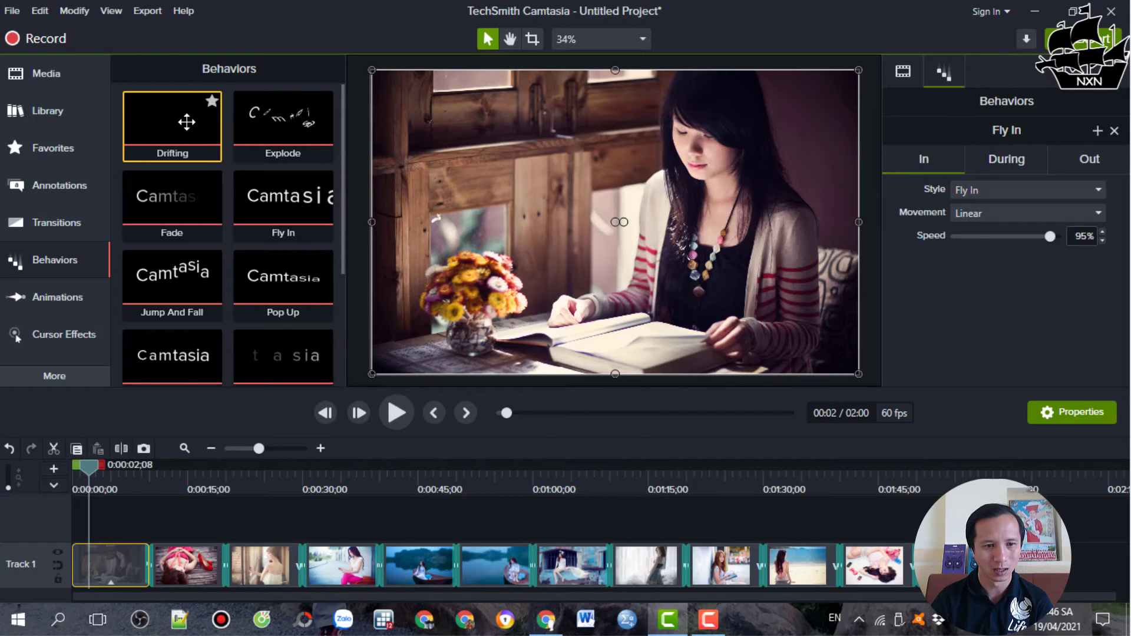
Apply Drifting to the first photo and preview its entrance from the start
{"action": "left_click_drag", "start_coordinate": [183, 122], "coordinate": [97, 564]}
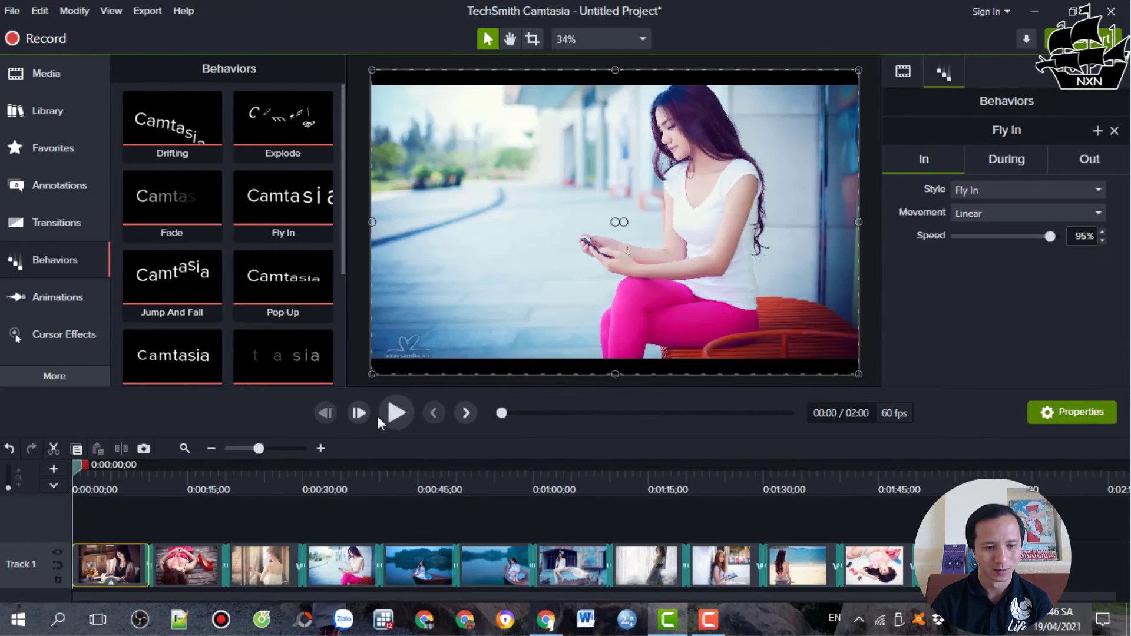
{"action": "left_click", "coordinate": [390, 412]}
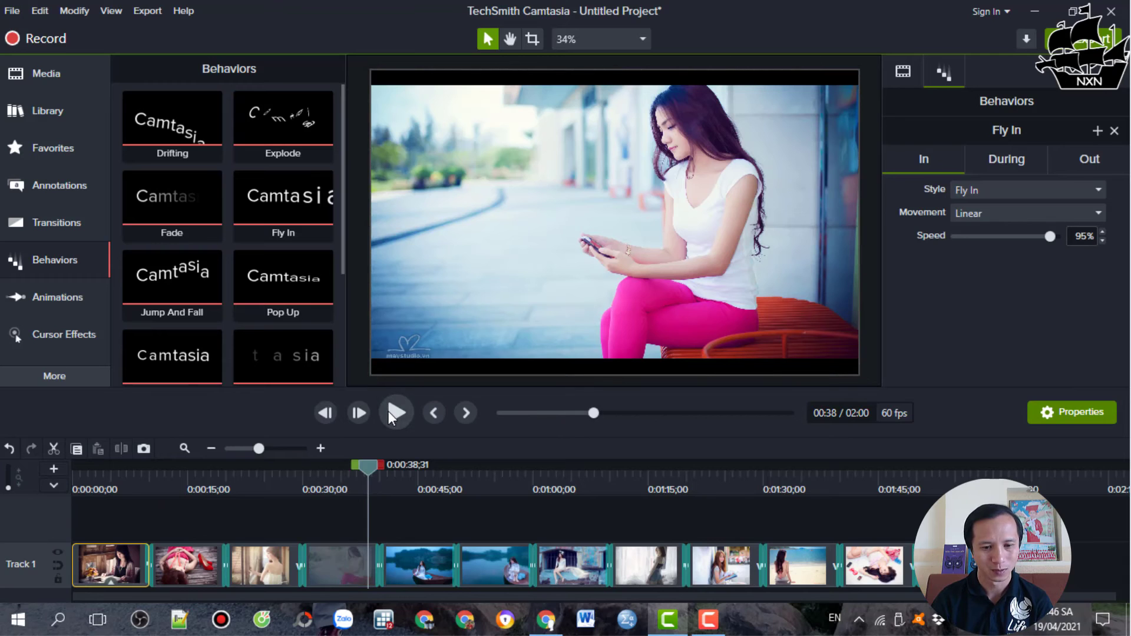
{"action": "key", "text": "space"}
{"action": "key", "text": "ctrl+Home"}
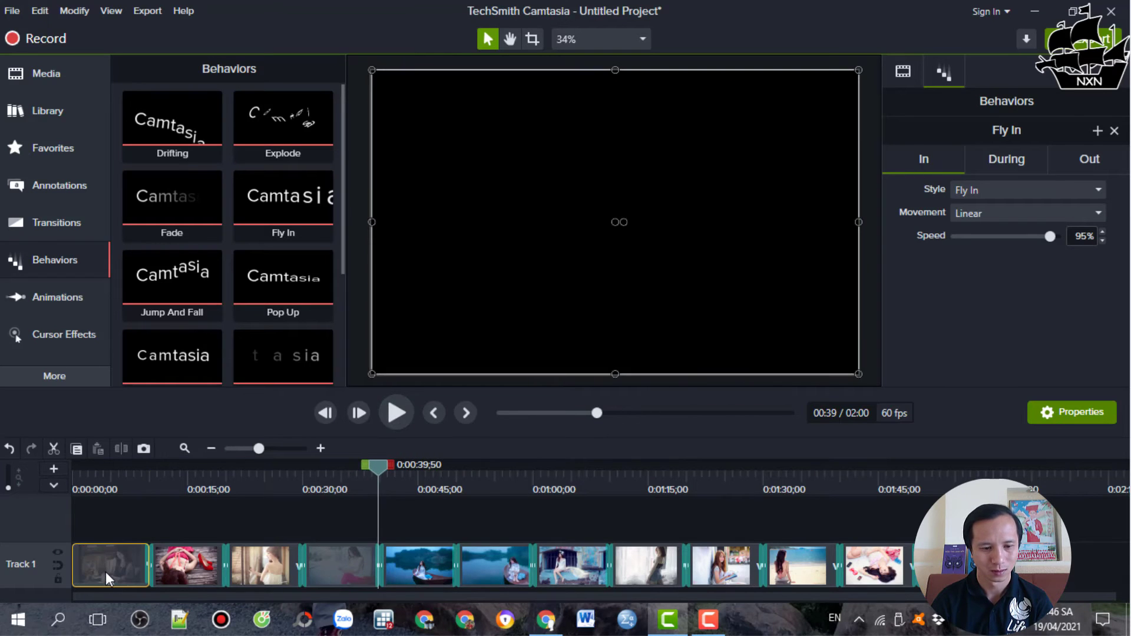
{"action": "left_click", "coordinate": [394, 415]}
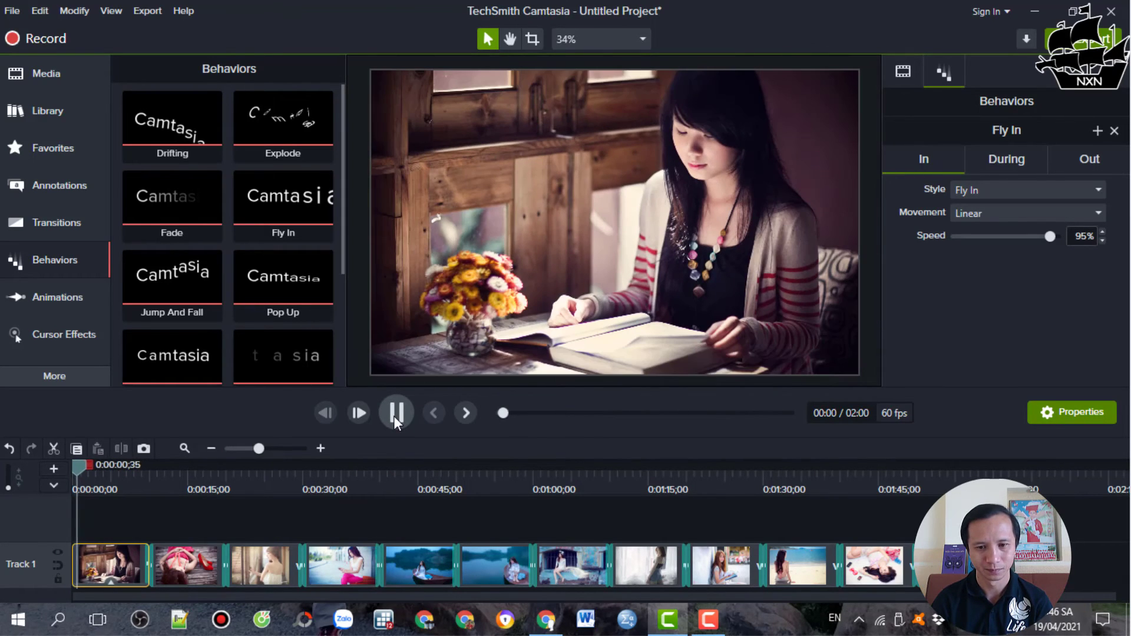
{"action": "left_click", "coordinate": [393, 416]}
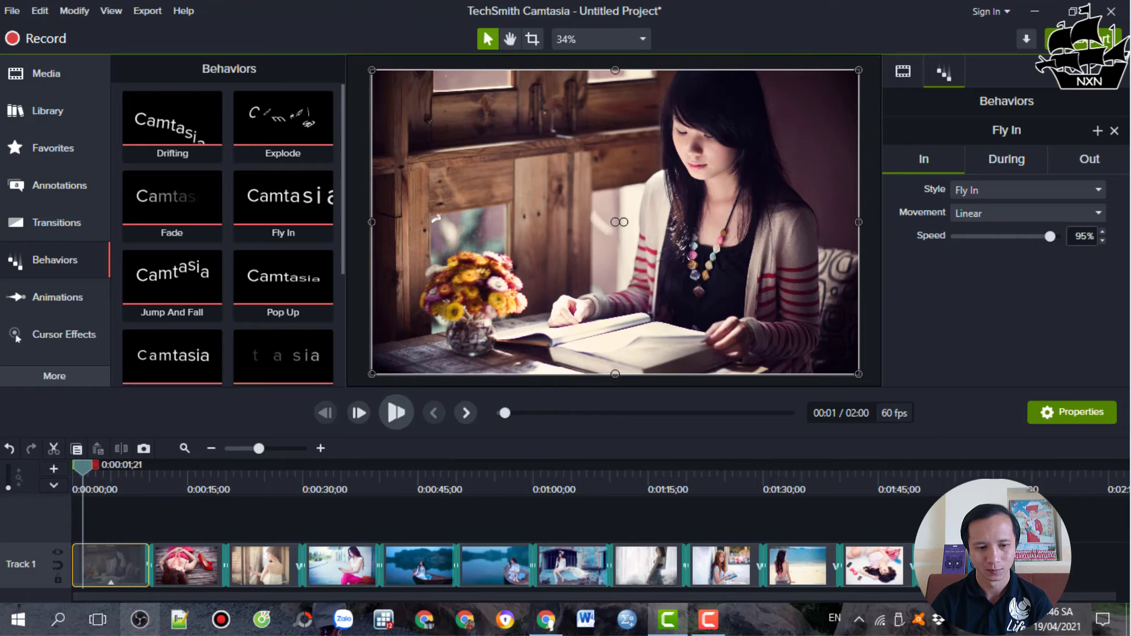
Delete the first clip's Fly In behavior, reapply Drifting, and return the playhead to the beginning
{"action": "left_click", "coordinate": [111, 583]}
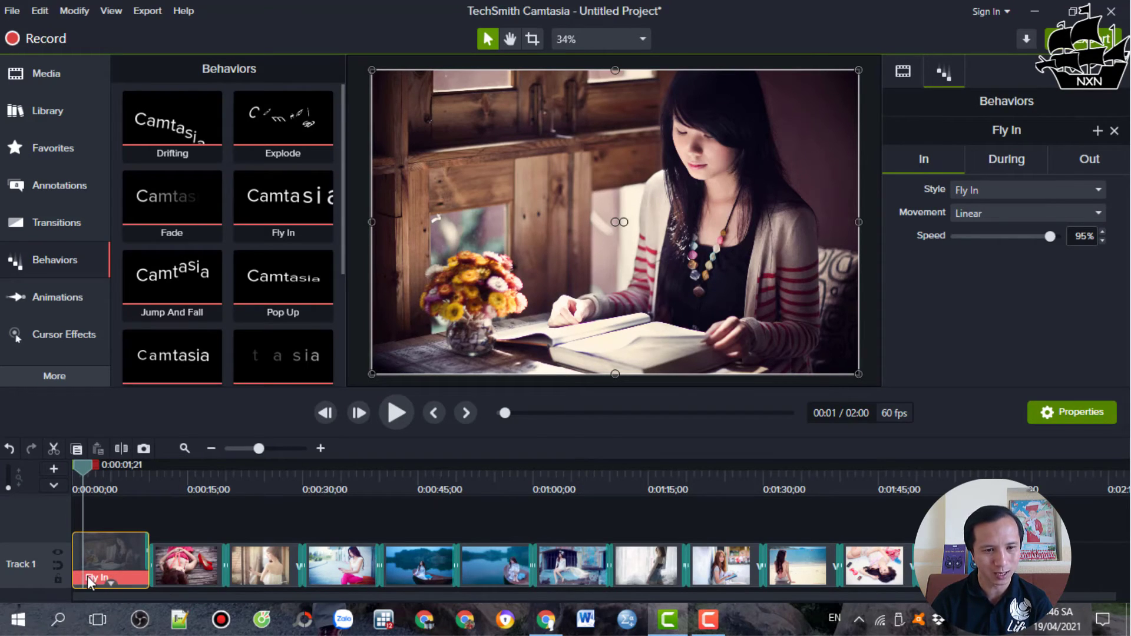
{"action": "left_click", "coordinate": [94, 577]}
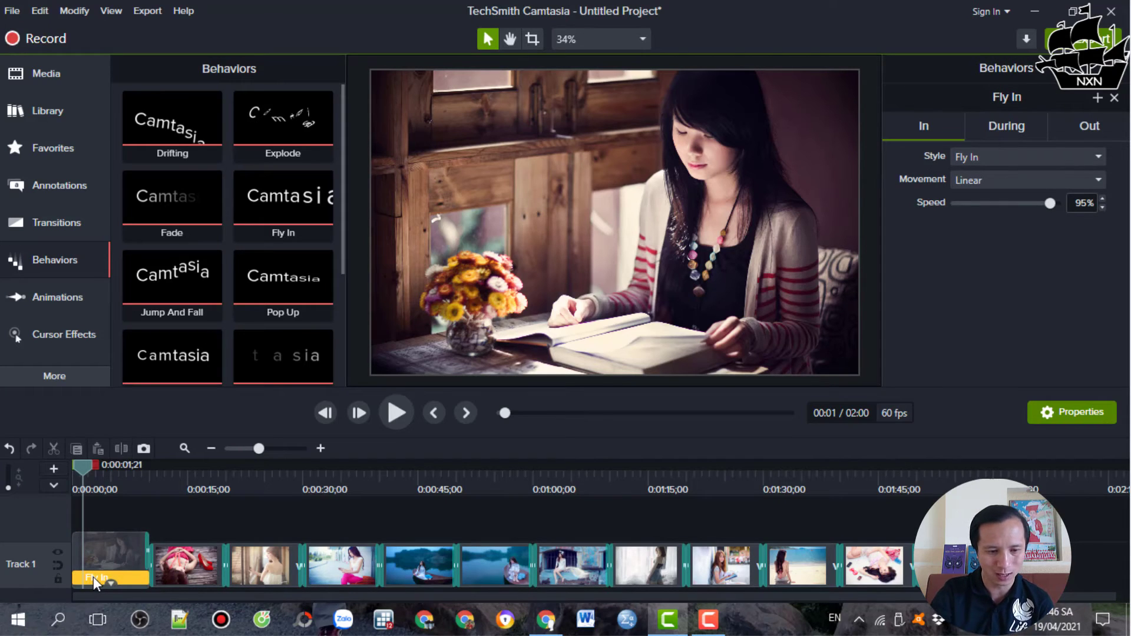
{"action": "key", "text": "Delete"}
{"action": "left_click", "coordinate": [94, 574]}
{"action": "left_click_drag", "start_coordinate": [161, 152], "coordinate": [93, 560]}
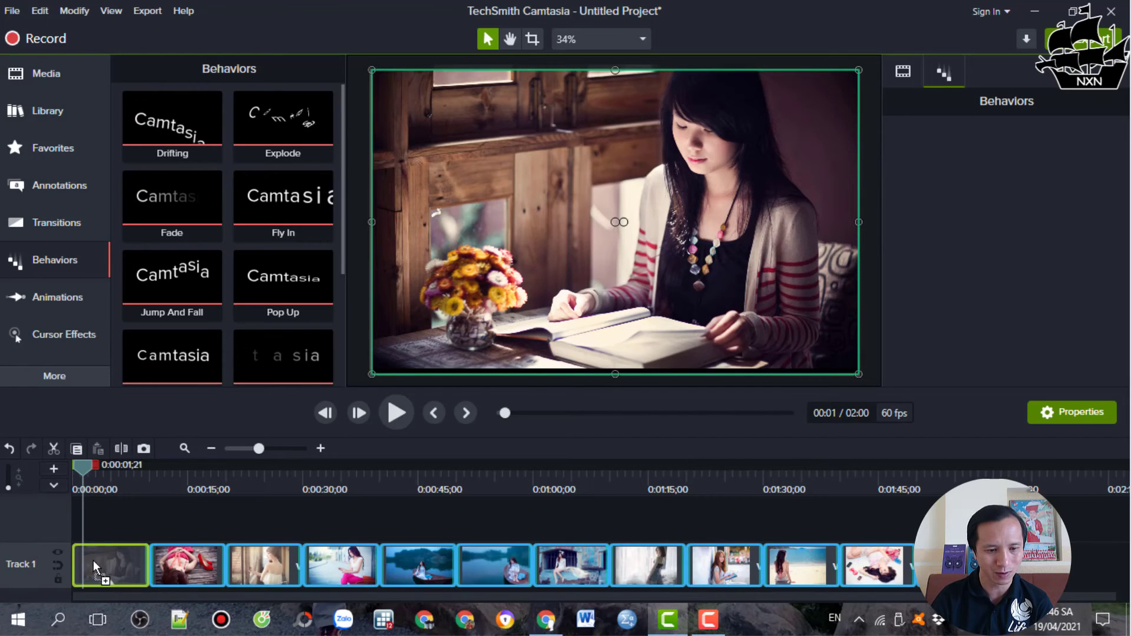
{"action": "left_click", "coordinate": [112, 585]}
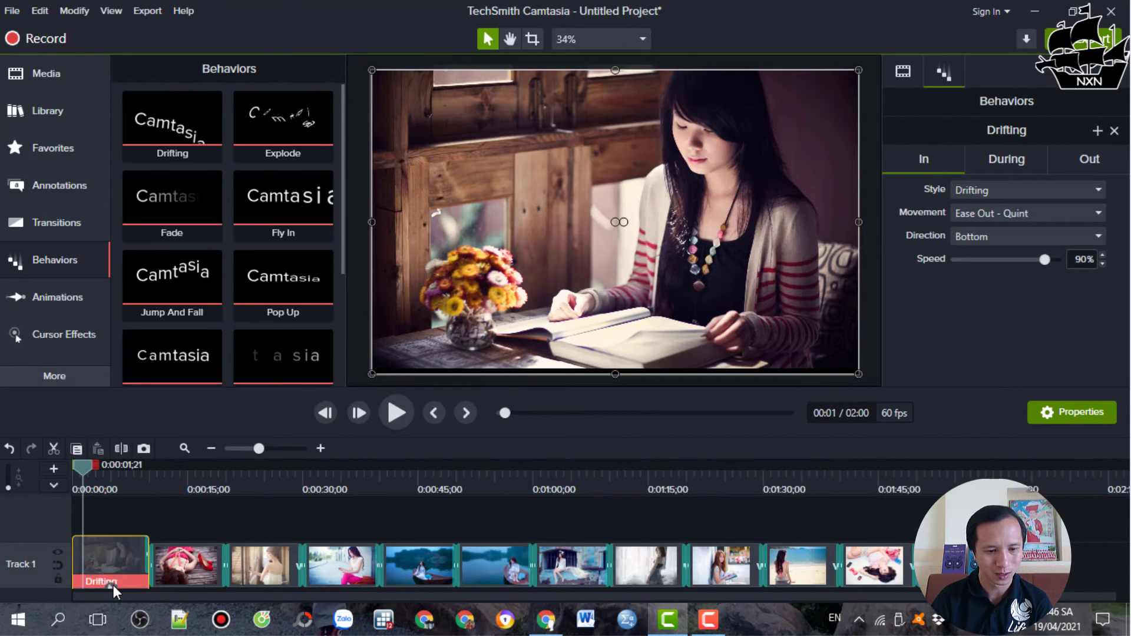
{"action": "left_click_drag", "start_coordinate": [83, 471], "coordinate": [40, 476]}
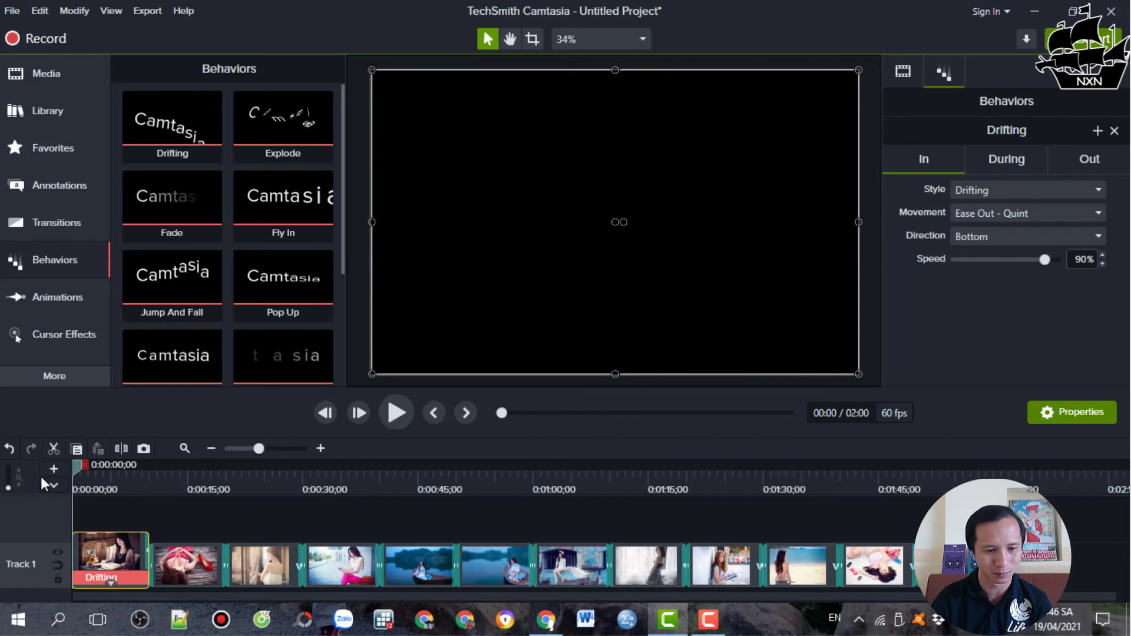
Preview the Drifting entrance, then move the playhead to 0:00:08;22
{"action": "left_click", "coordinate": [396, 414]}
{"action": "left_click", "coordinate": [395, 415]}
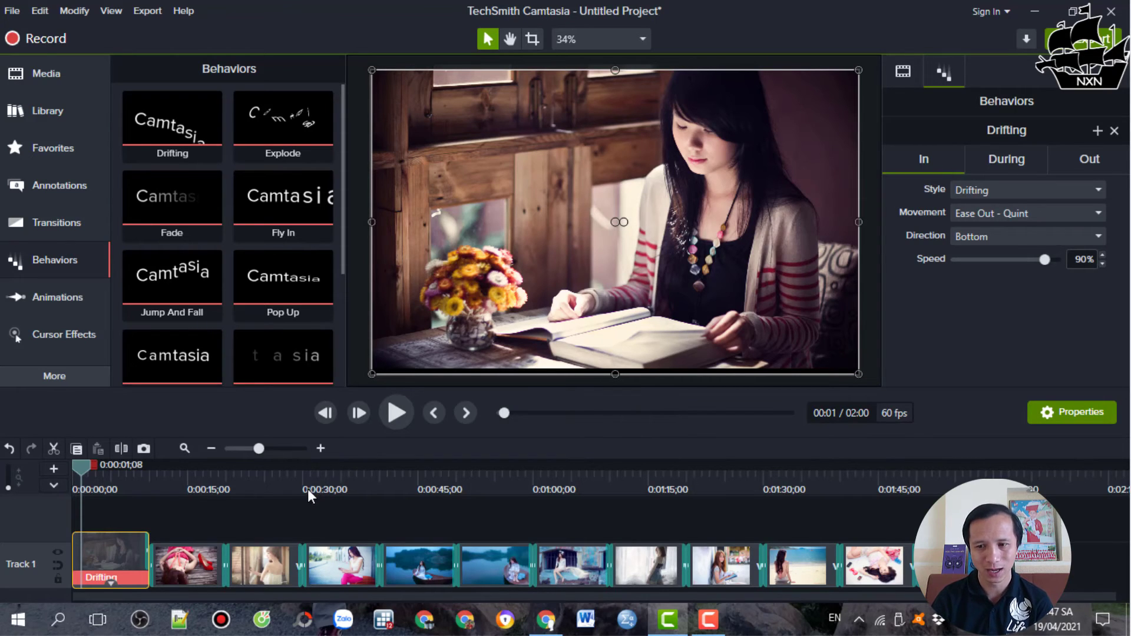
{"action": "left_click_drag", "start_coordinate": [84, 468], "coordinate": [139, 497]}
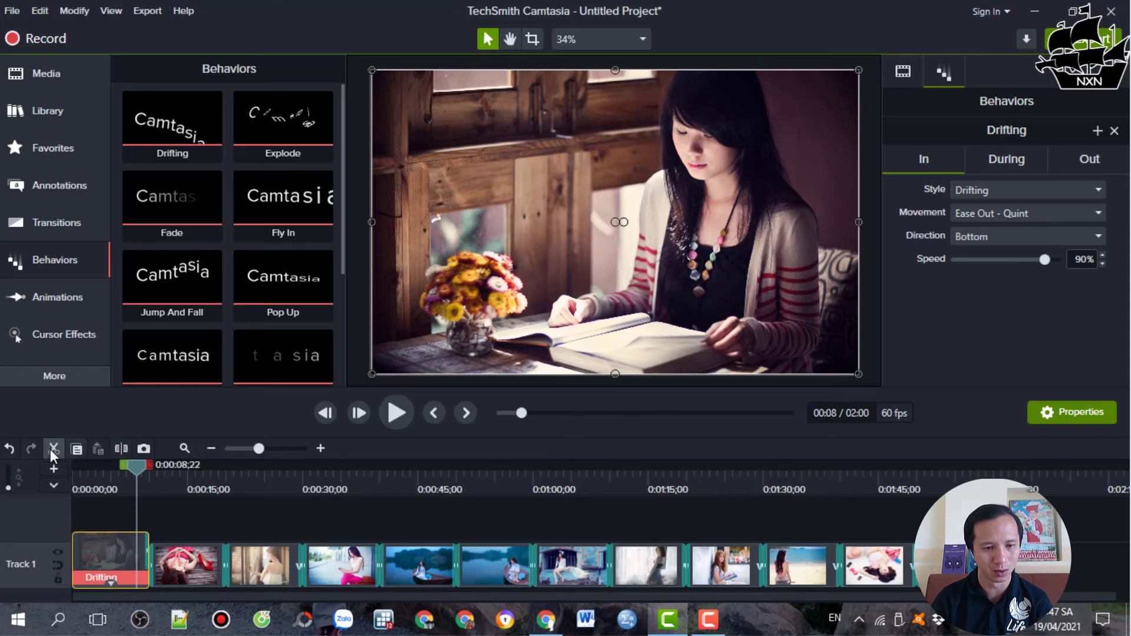
Split the first photo at 0:00:08;22, give the short piece Pop Up, and play it
{"action": "left_click", "coordinate": [242, 518]}
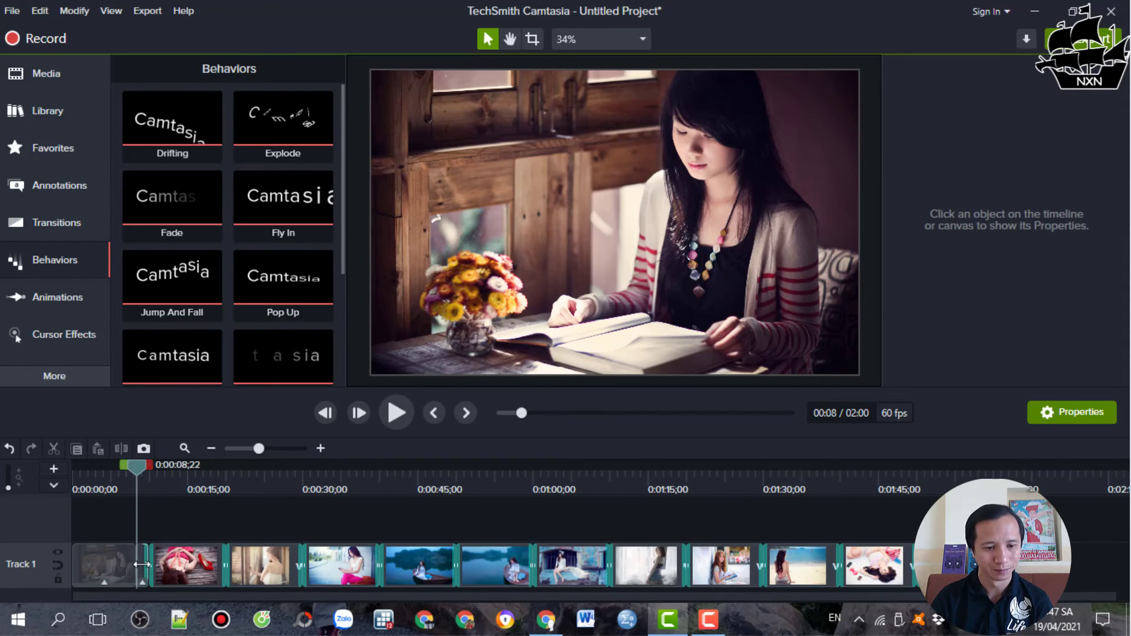
{"action": "left_click_drag", "start_coordinate": [281, 321], "coordinate": [144, 563]}
{"action": "left_click", "coordinate": [125, 473]}
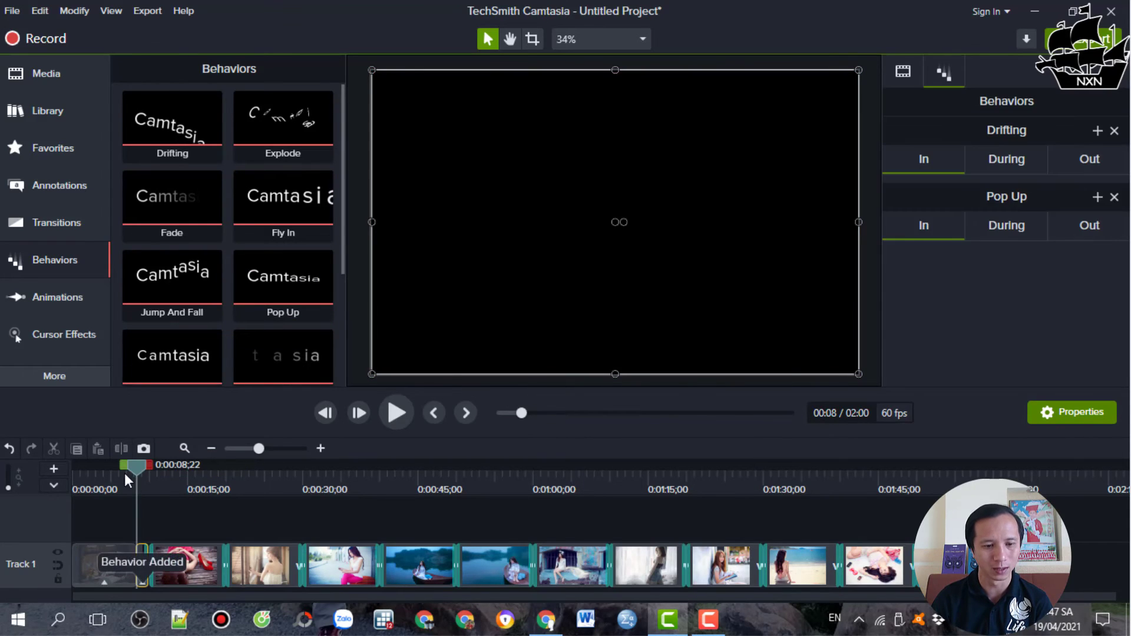
{"action": "left_click", "coordinate": [395, 417]}
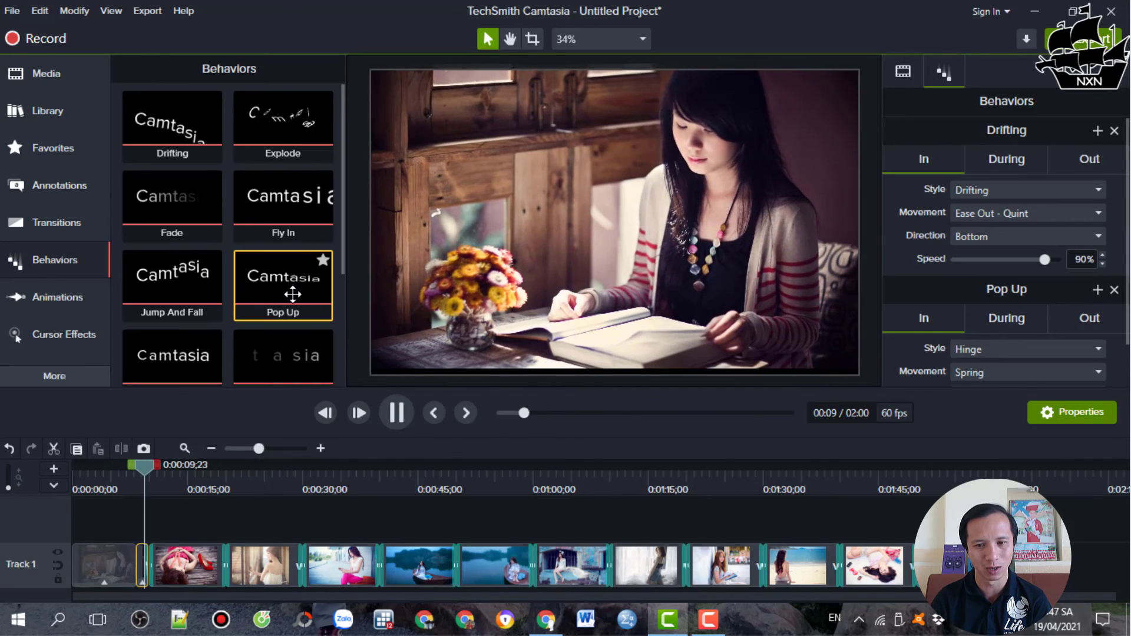
Rewind to 0:00:08;08, zoom the timeline in, and replay the Pop Up piece into the second photo
{"action": "left_click", "coordinate": [395, 414]}
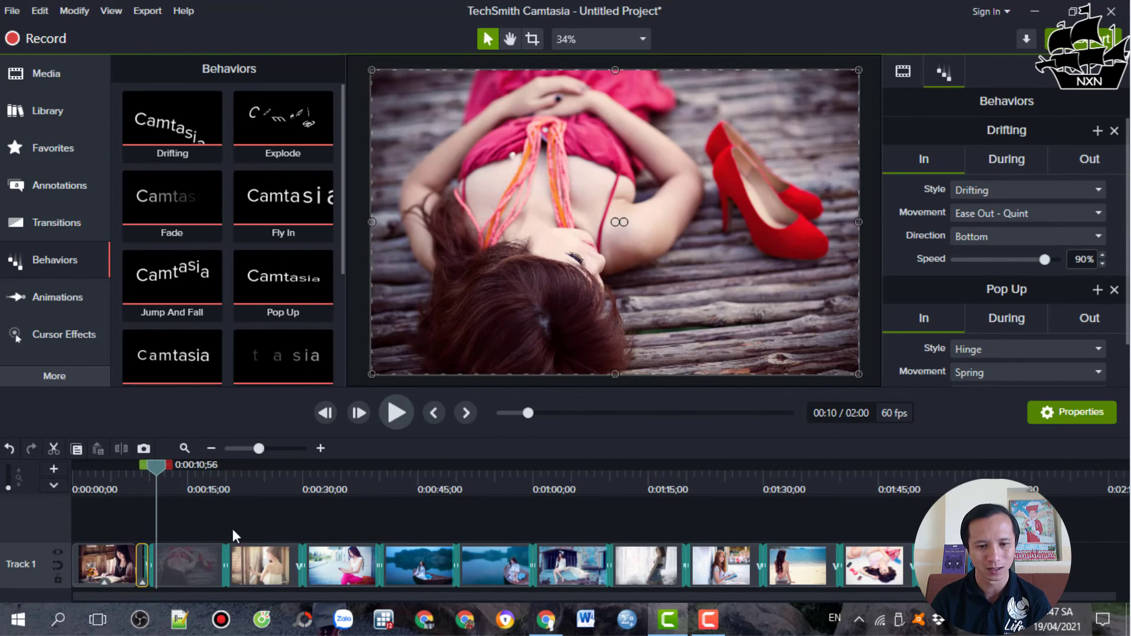
{"action": "left_click_drag", "start_coordinate": [159, 465], "coordinate": [137, 473]}
{"action": "left_click_drag", "start_coordinate": [258, 448], "coordinate": [266, 448]}
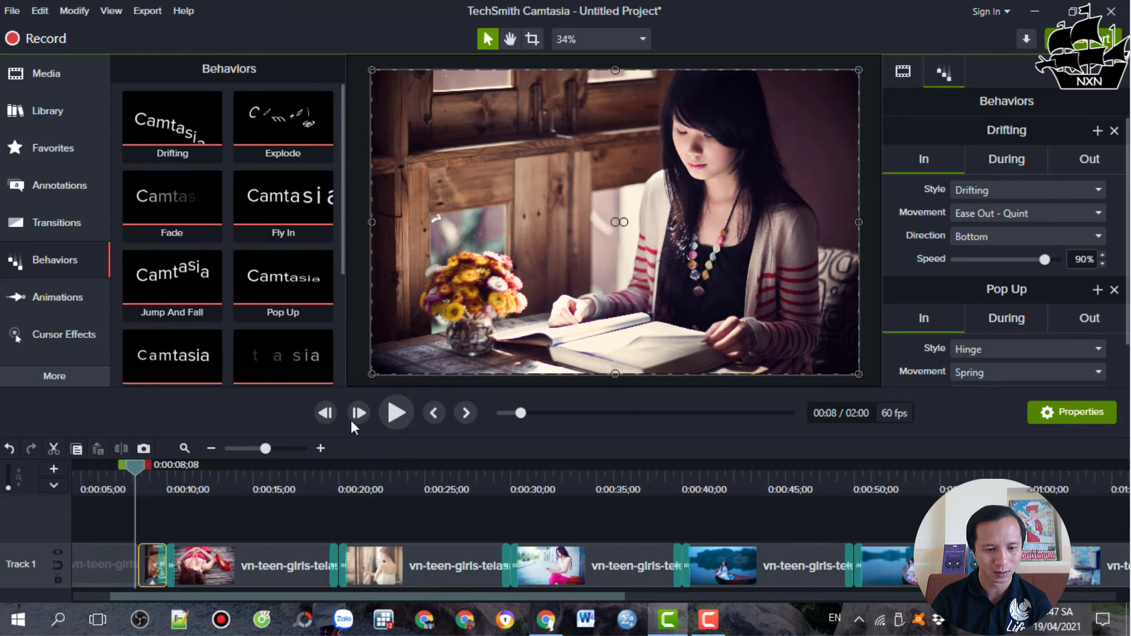
{"action": "left_click", "coordinate": [393, 409]}
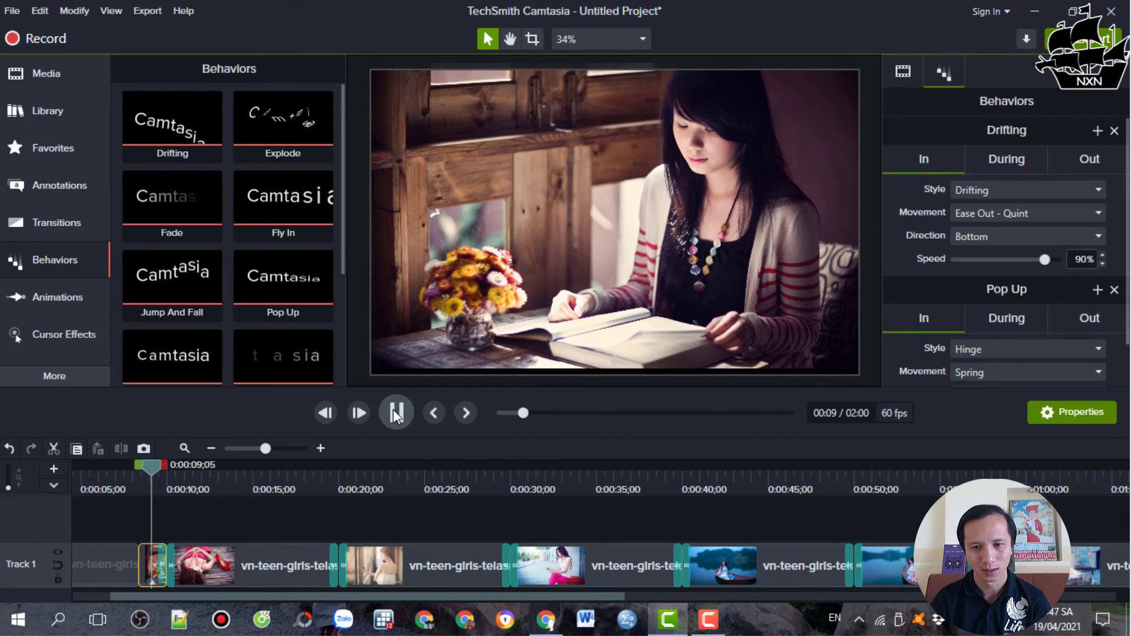
{"action": "left_click", "coordinate": [395, 415]}
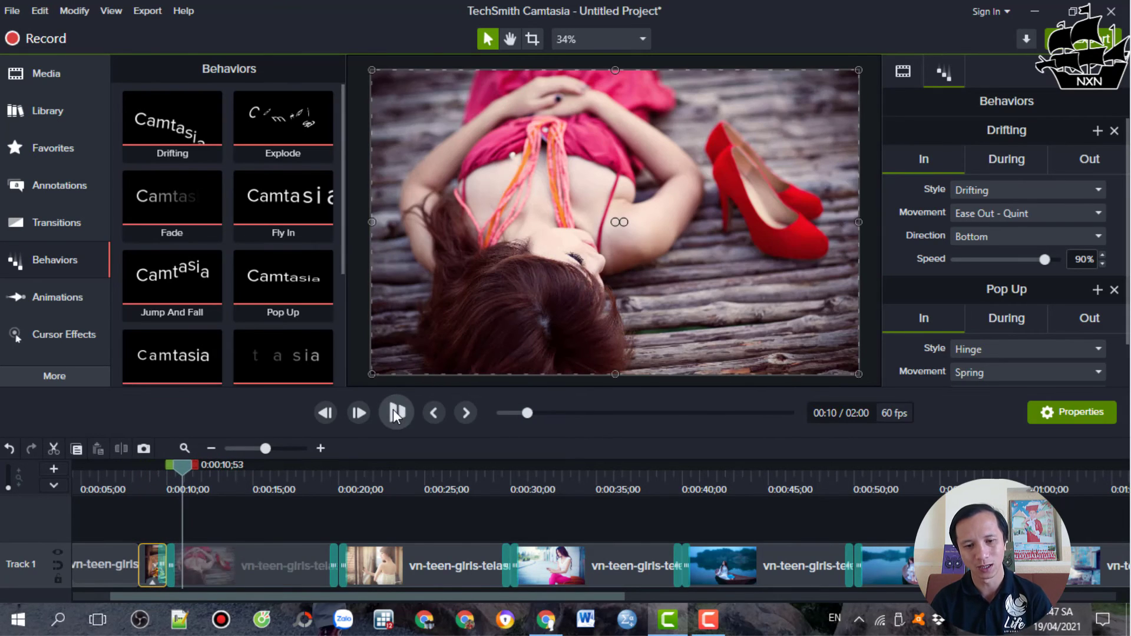